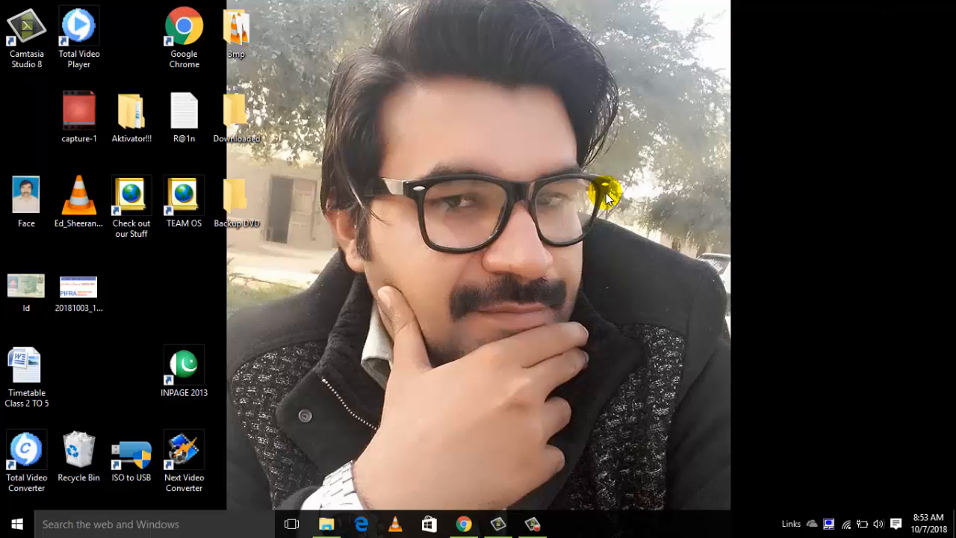
# - Open Google Chrome, search Google for wix.com, and open the Wix website from the results
pyautogui.click(464, 523)
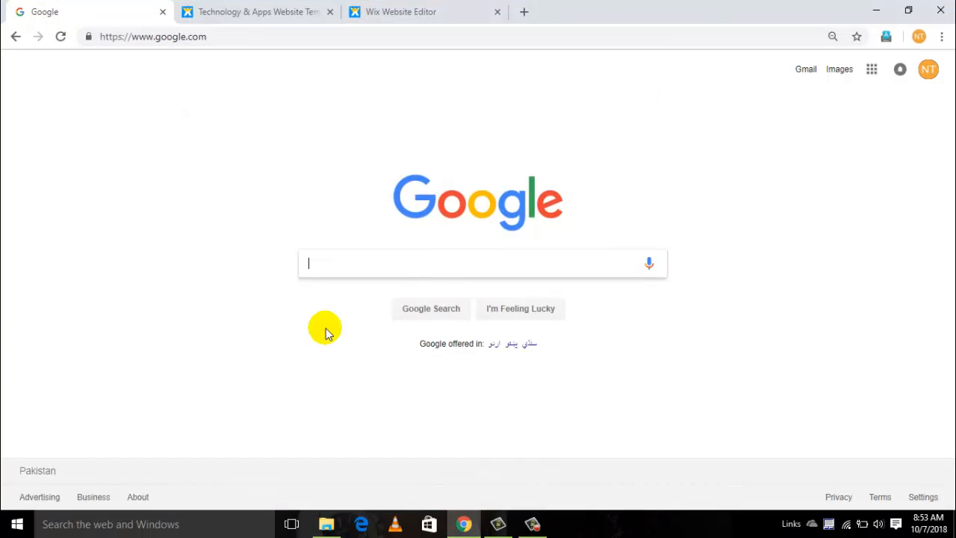
pyautogui.click(367, 268)
pyautogui.write('wi')
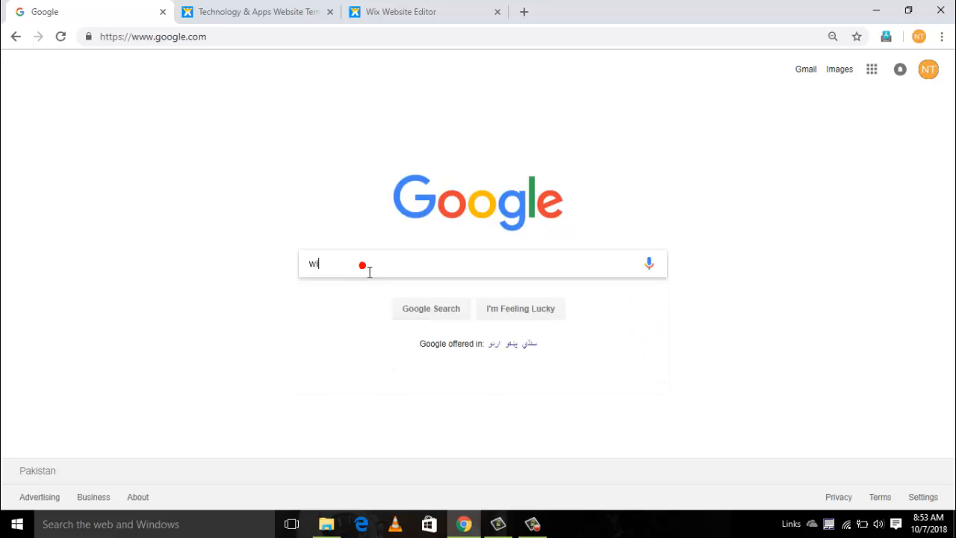
pyautogui.write('x.com')
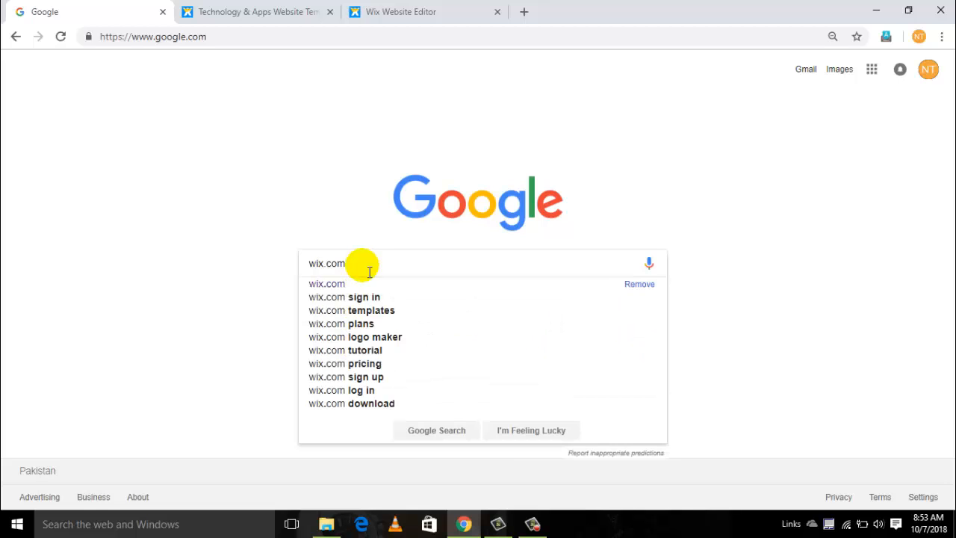
pyautogui.press('Return')
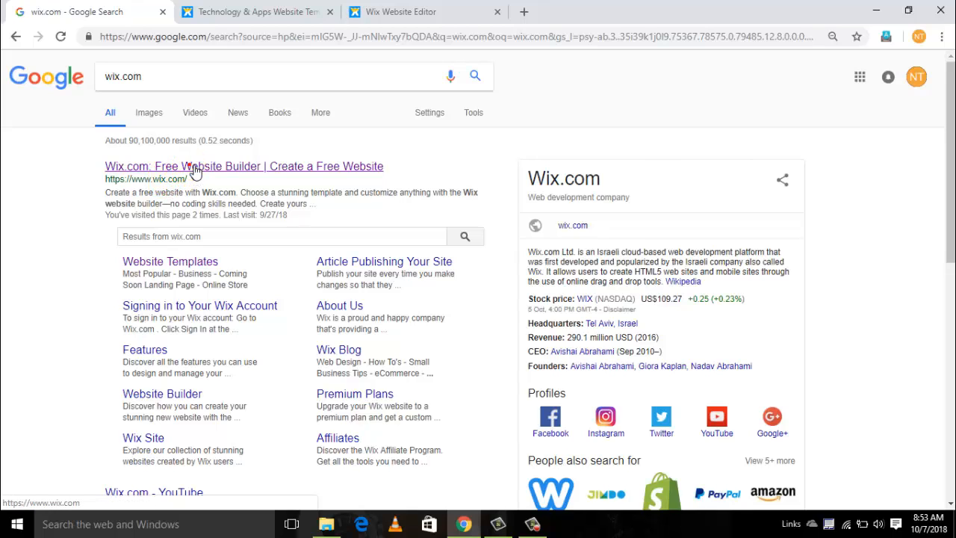
pyautogui.click(194, 169)
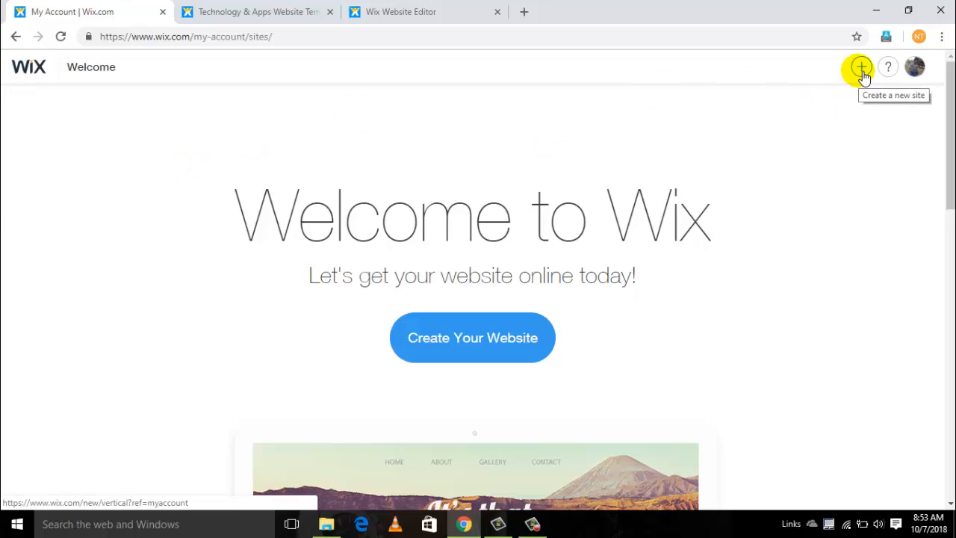
# - Start creating a new website from the Wix account's welcome page
pyautogui.click(916, 71)
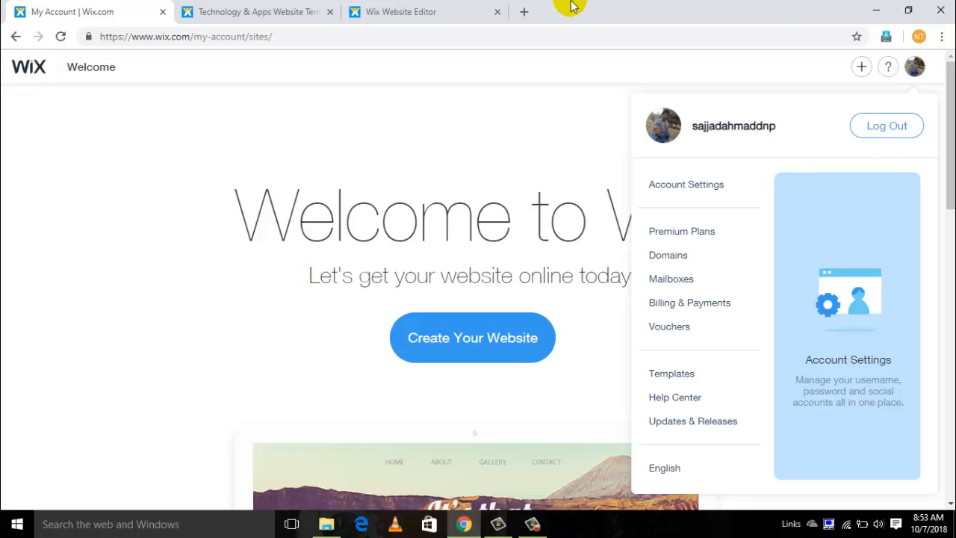
pyautogui.click(393, 109)
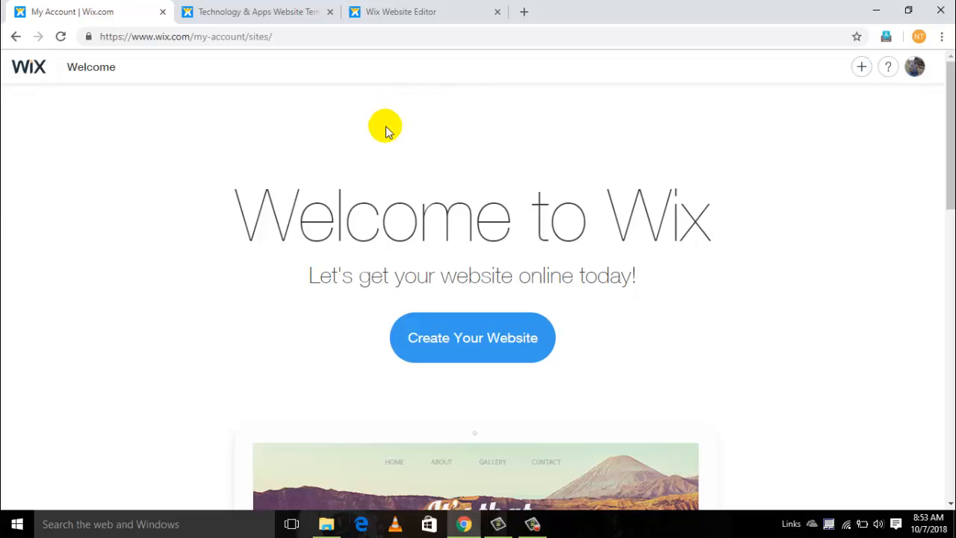
pyautogui.click(472, 338)
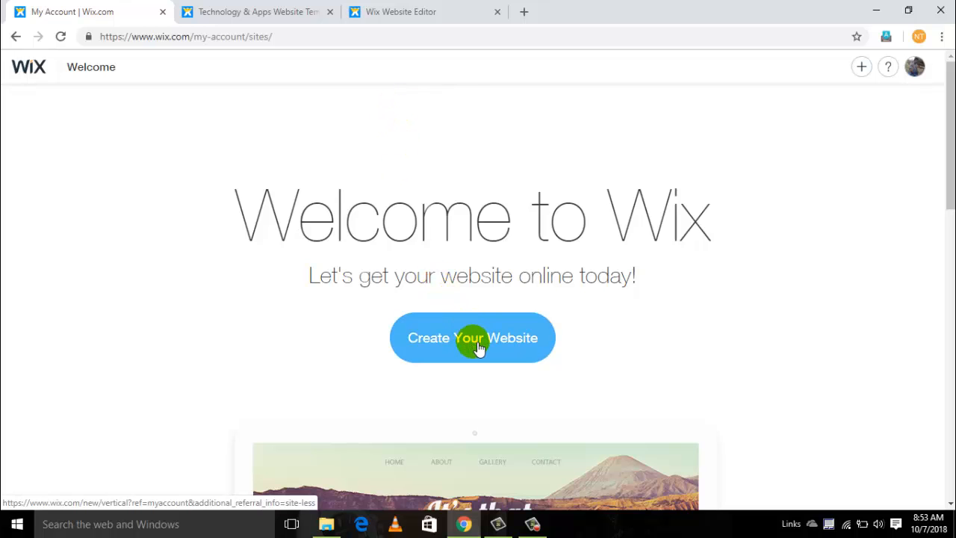
pyautogui.click(474, 342)
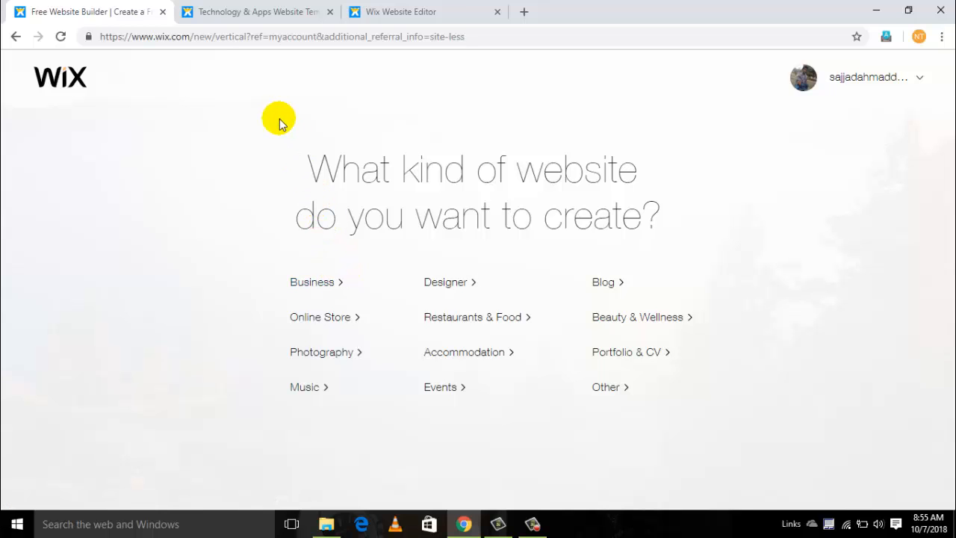
# - Browse the Technology & Apps website templates in the Business category on the already open templates page
pyautogui.click(239, 13)
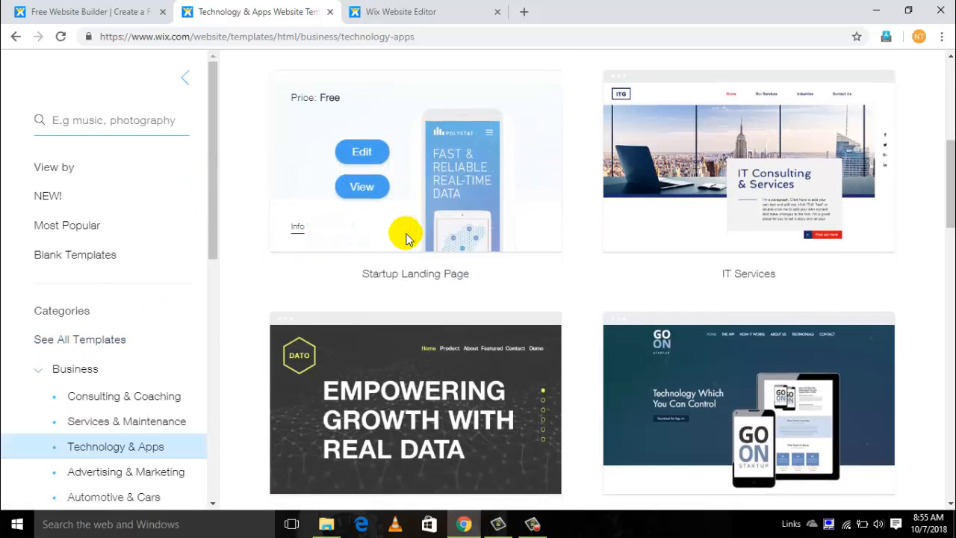
pyautogui.scroll(-4, 406, 235)
pyautogui.scroll(2, 408, 237)
pyautogui.scroll(7, 407, 237)
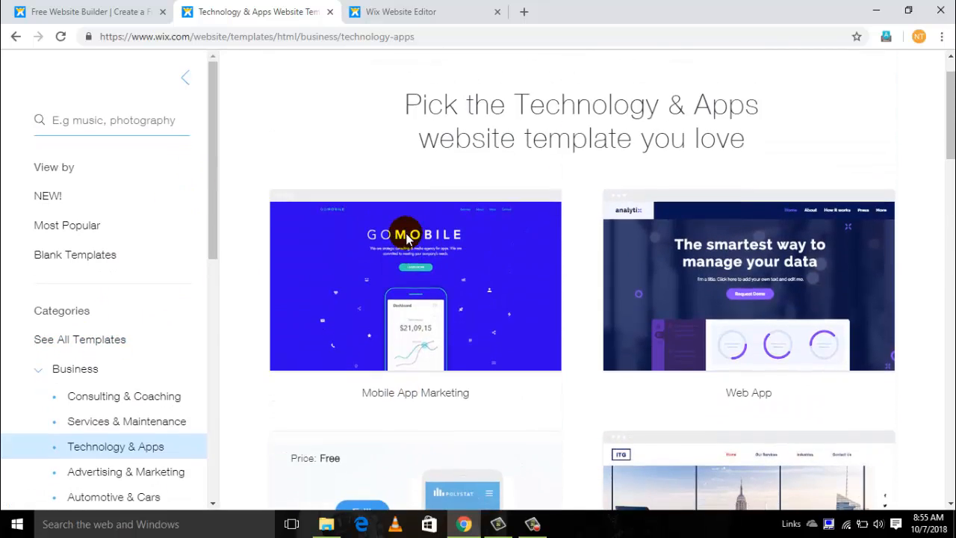
pyautogui.scroll(-3, 401, 239)
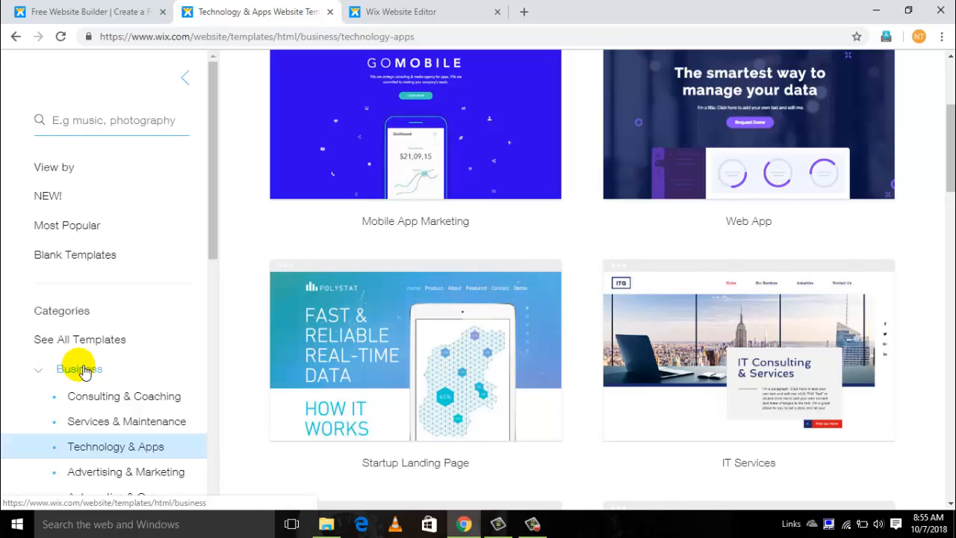
pyautogui.scroll(-3, 103, 326)
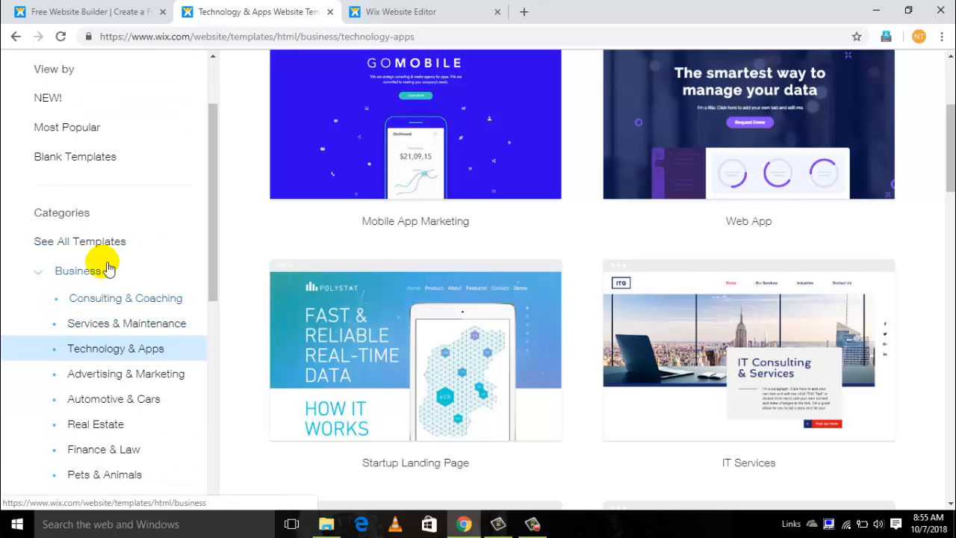
pyautogui.moveTo(336, 305)
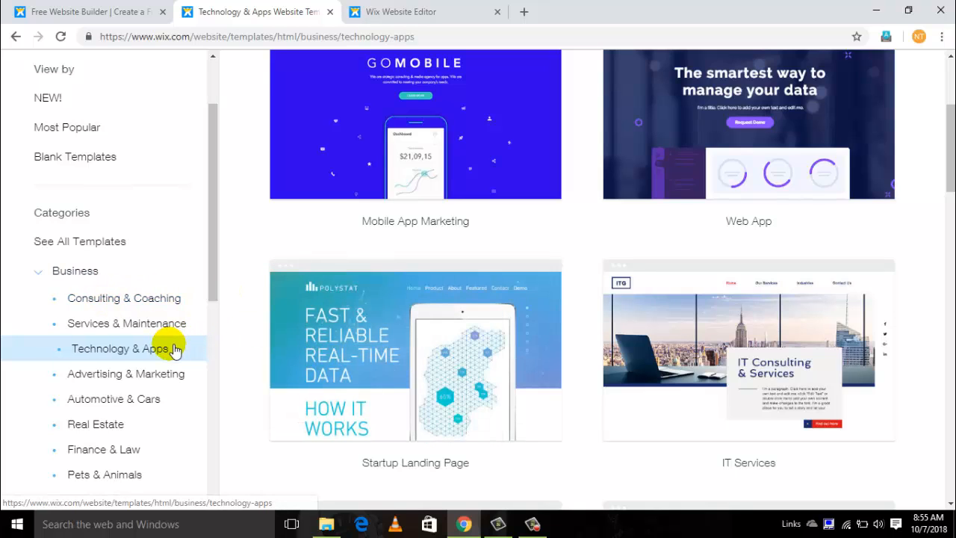
pyautogui.click(151, 351)
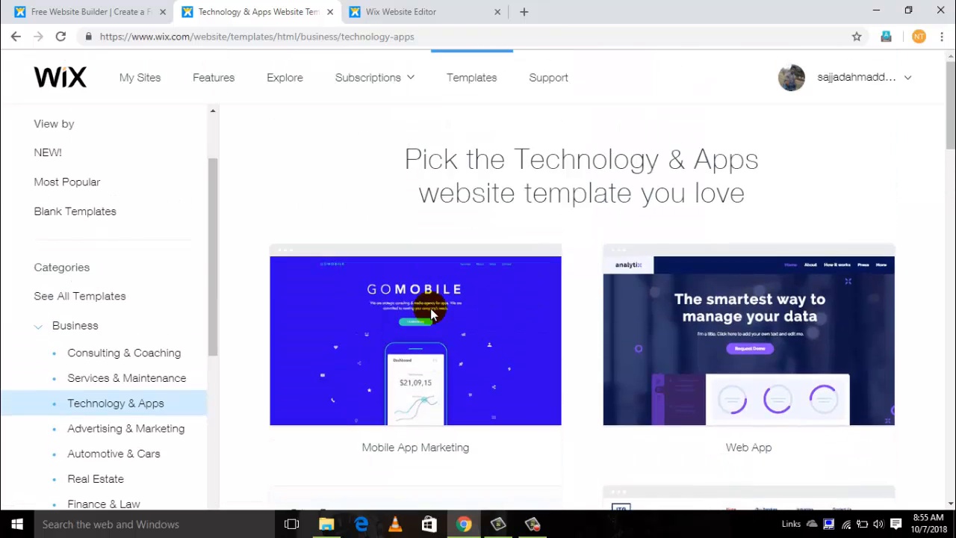
pyautogui.moveTo(432, 313)
pyautogui.scroll(-4, 432, 314)
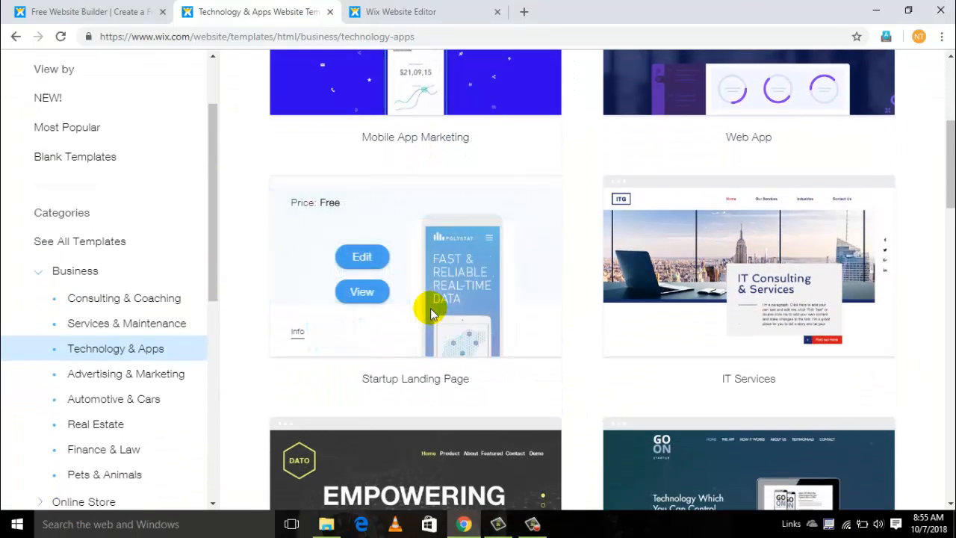
pyautogui.rightClick(431, 308)
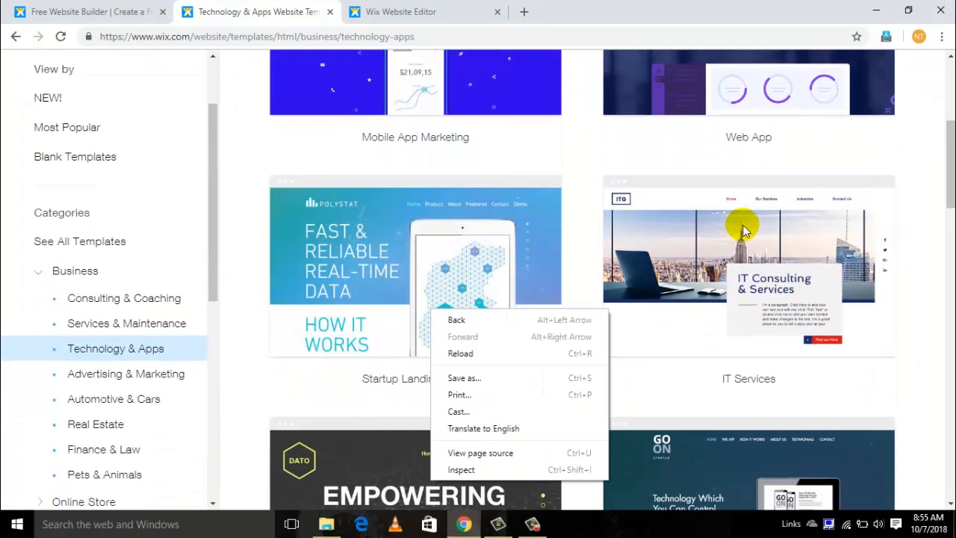
# - Switch to the open Wix Website Editor and replace the red heading text on the Home page with "Gaming"
pyautogui.click(441, 14)
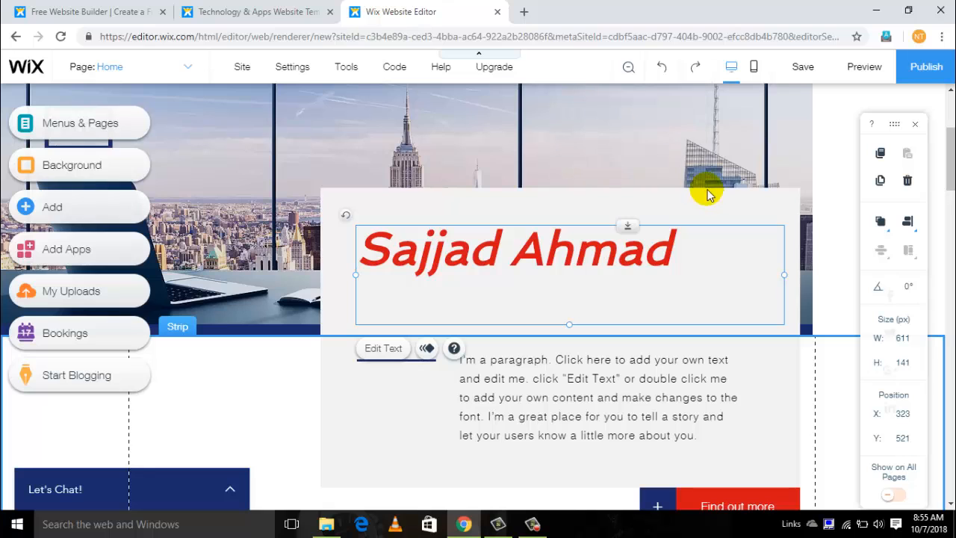
pyautogui.click(659, 133)
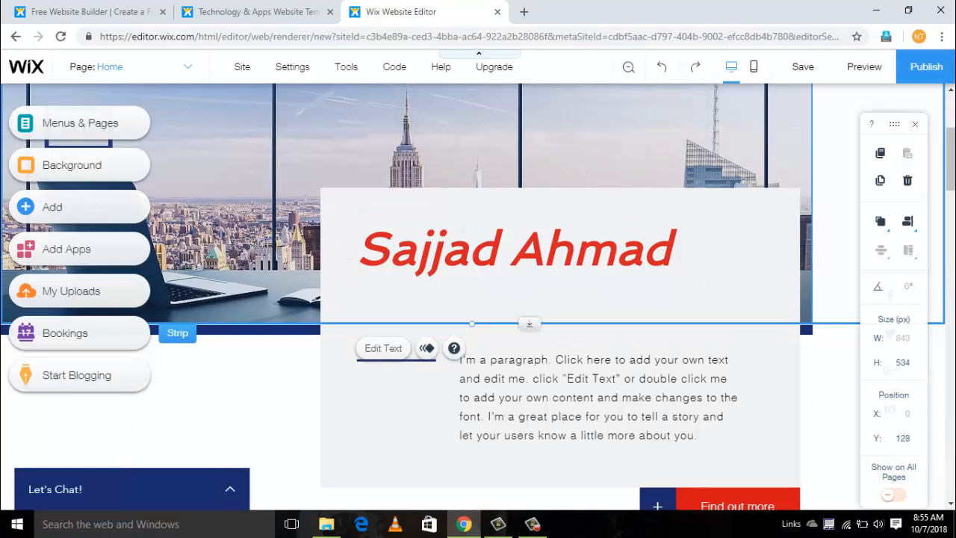
pyautogui.moveTo(952, 163); pyautogui.dragTo(953, 142)
pyautogui.scroll(-3, 953, 147)
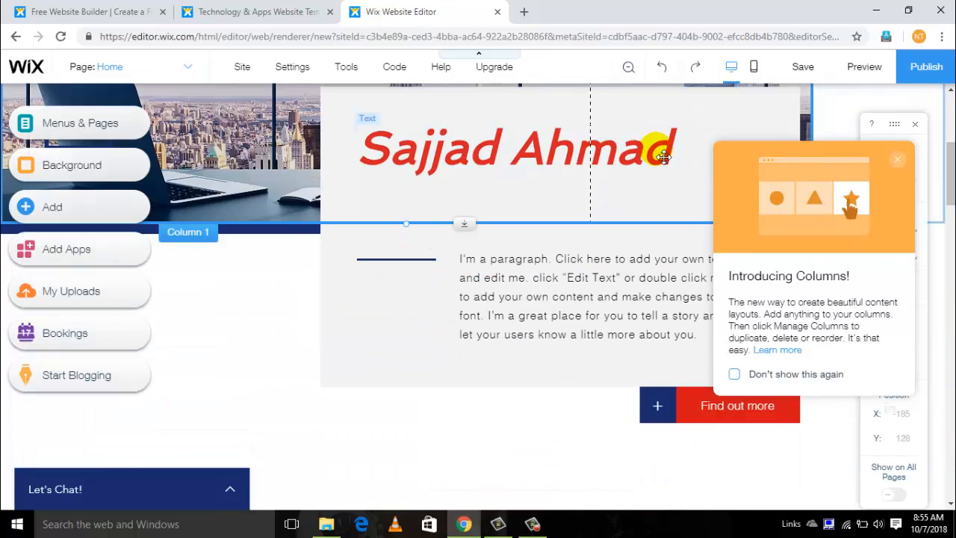
pyautogui.click(628, 165)
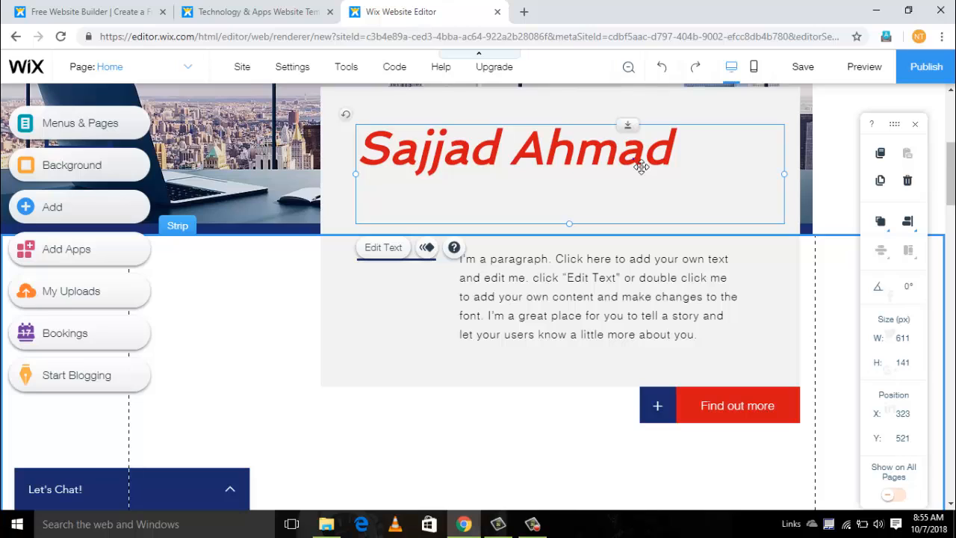
pyautogui.rightClick(641, 165)
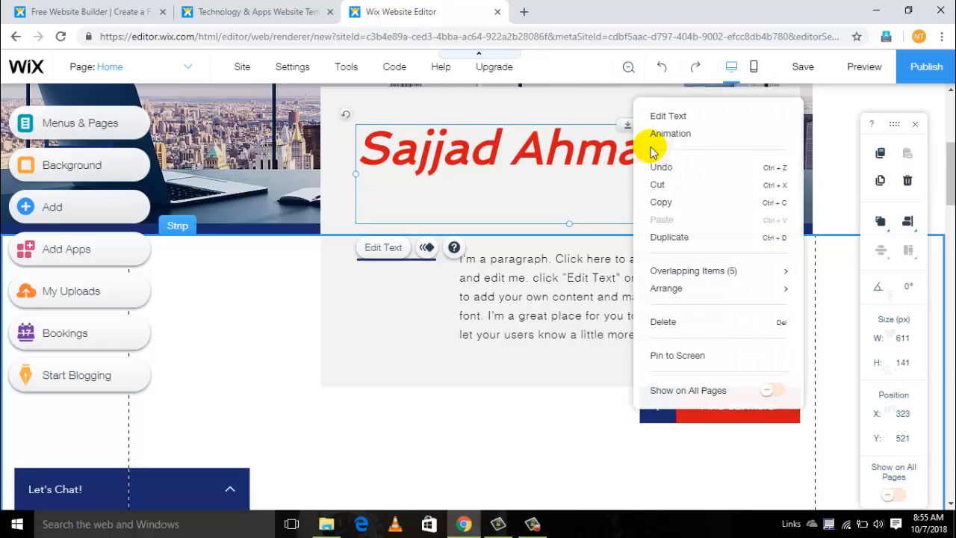
pyautogui.click(666, 119)
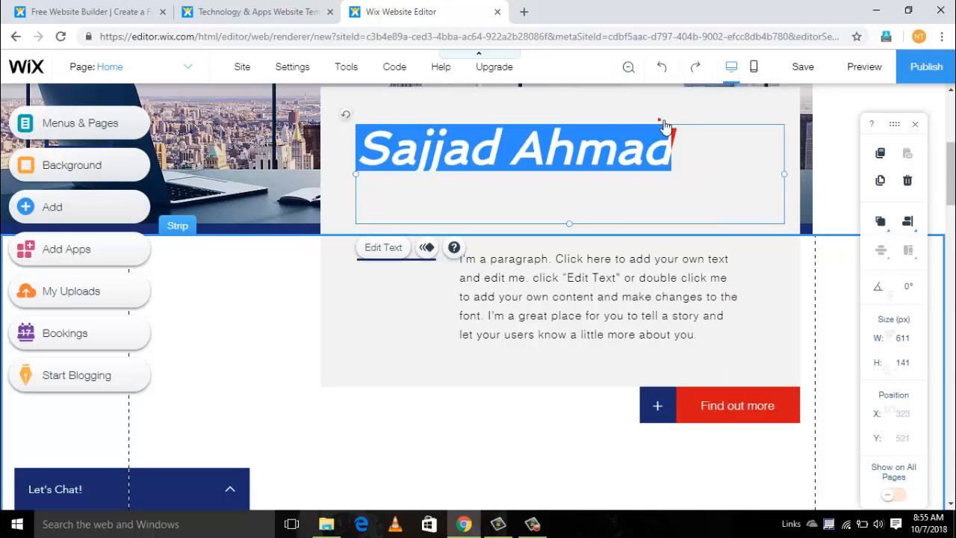
pyautogui.press('Delete')
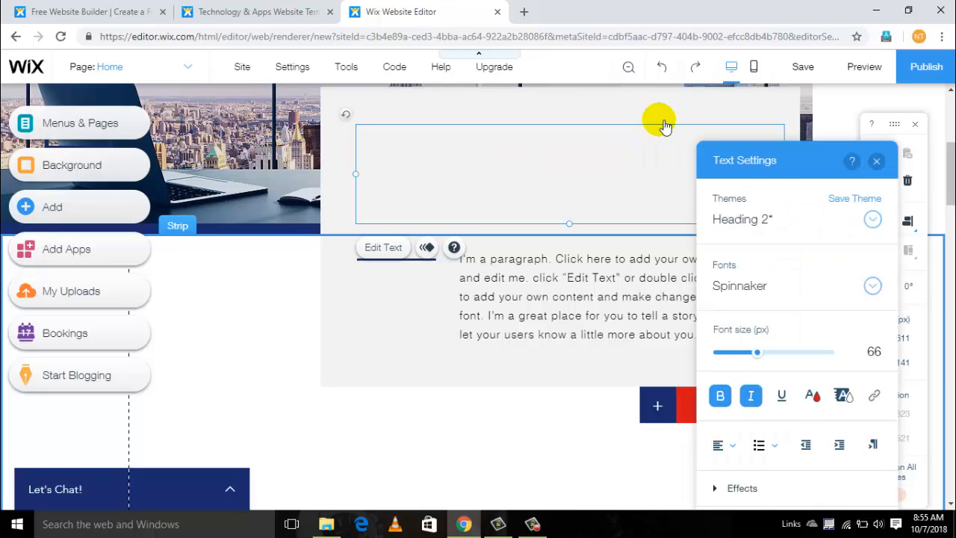
pyautogui.write('G')
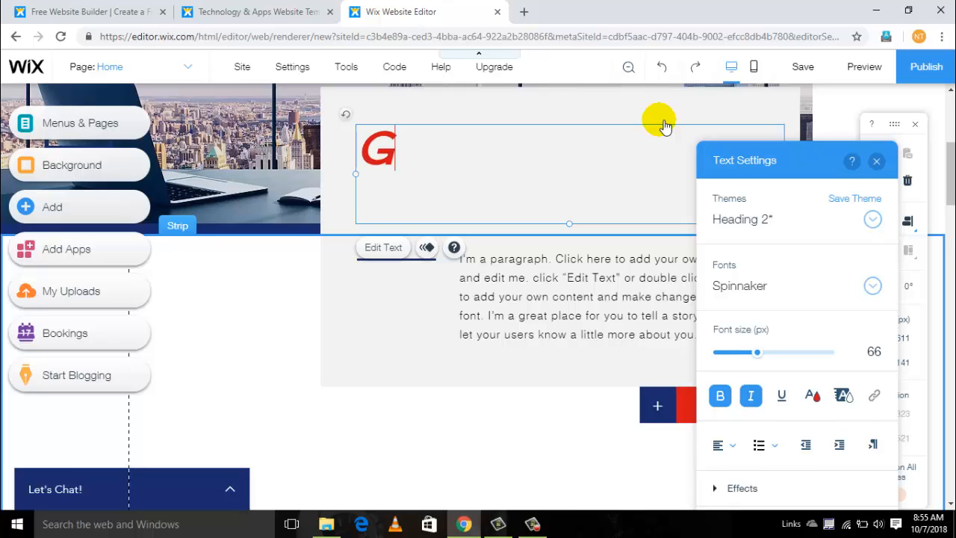
pyautogui.write('aming')
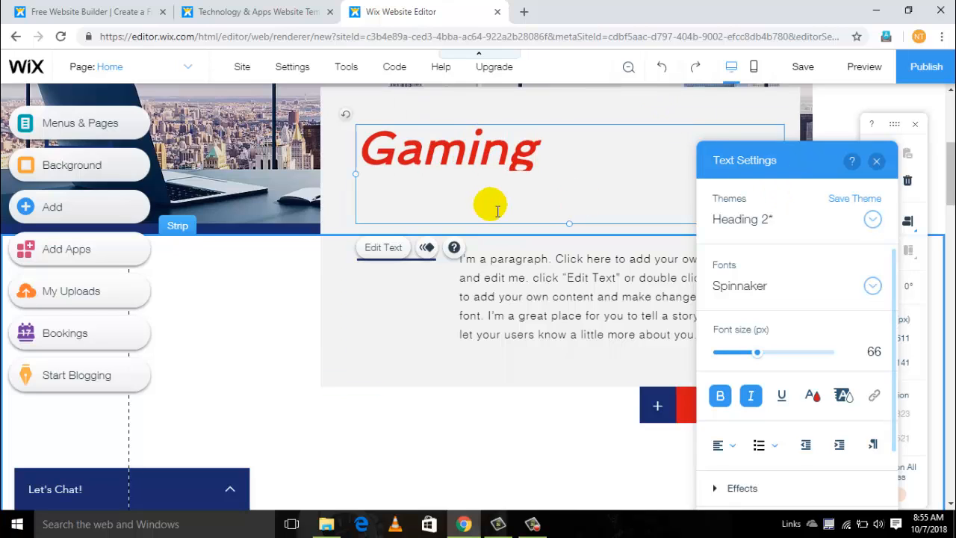
# - Set the "Gaming" heading's font size to 100 px and remove its bold and italic formatting
pyautogui.hotkey('ctrl', 'a')
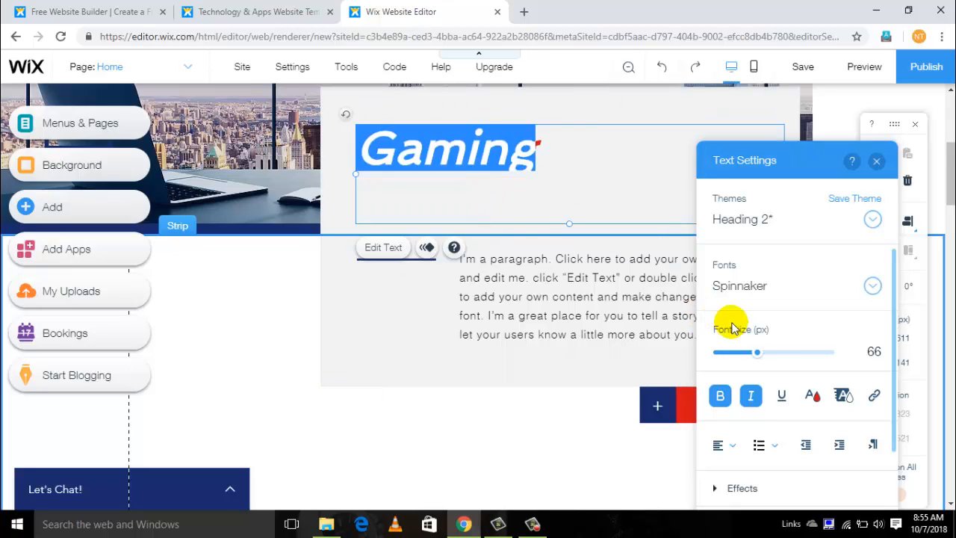
pyautogui.moveTo(762, 351); pyautogui.dragTo(779, 351)
pyautogui.click(722, 396)
pyautogui.click(722, 396)
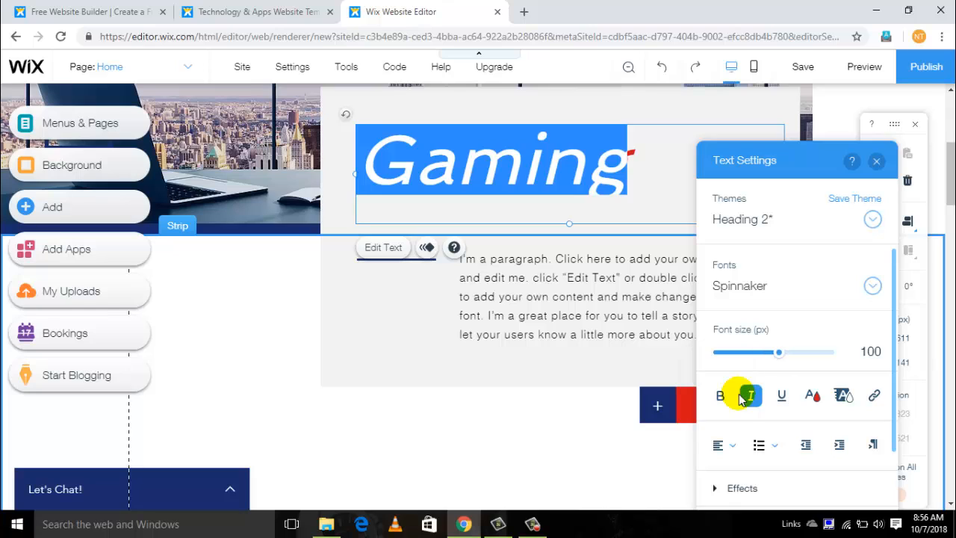
pyautogui.click(753, 397)
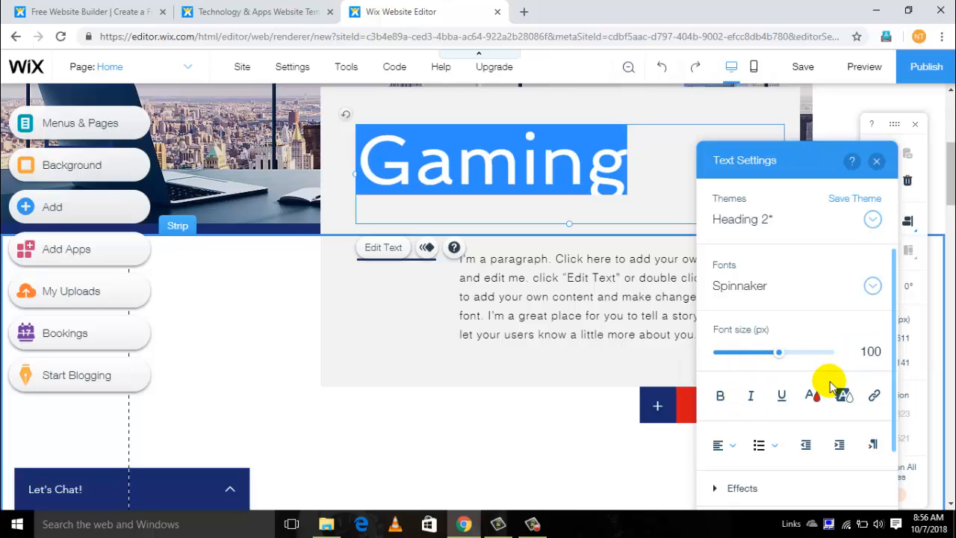
# - Change the "Gaming" heading's text color to the light blue site color #00ADEF and close the text settings
pyautogui.click(816, 400)
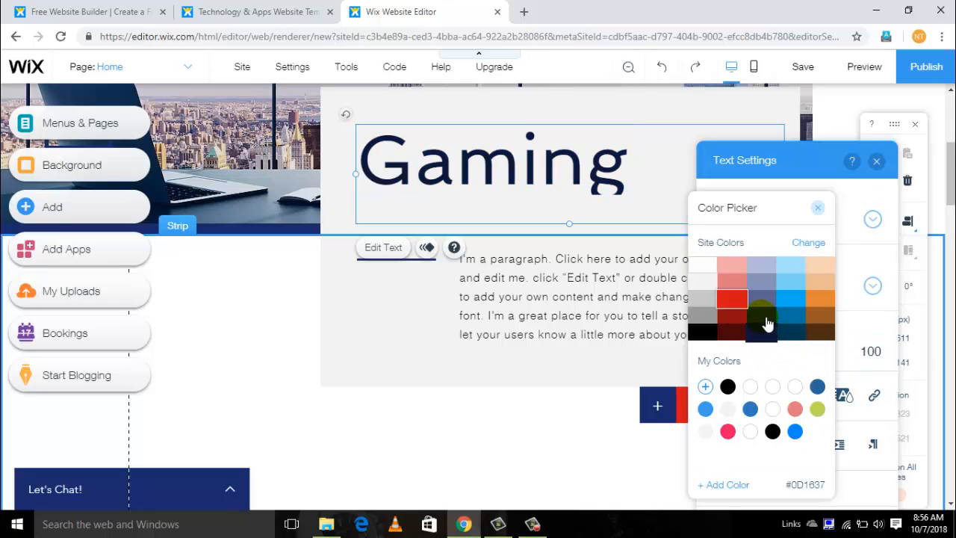
pyautogui.click(800, 296)
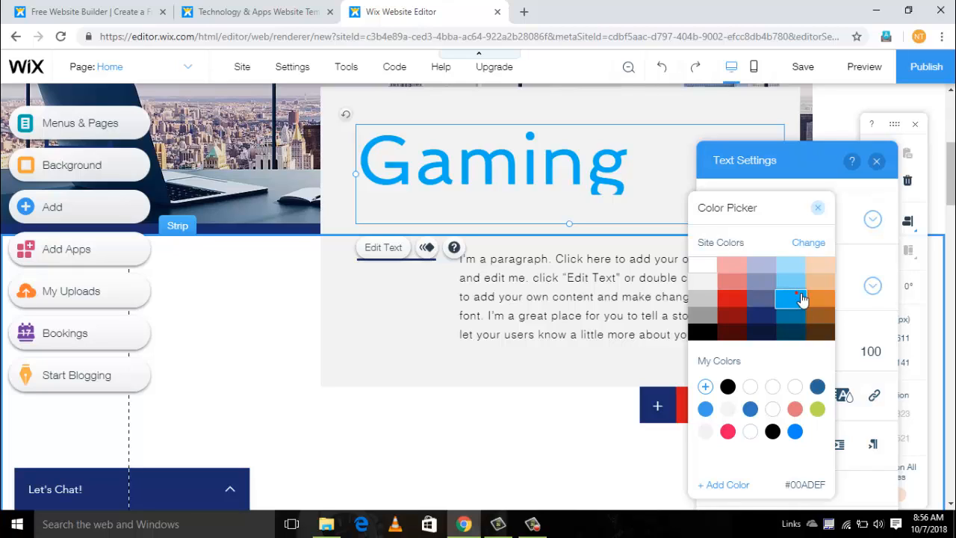
pyautogui.click(799, 298)
pyautogui.click(819, 208)
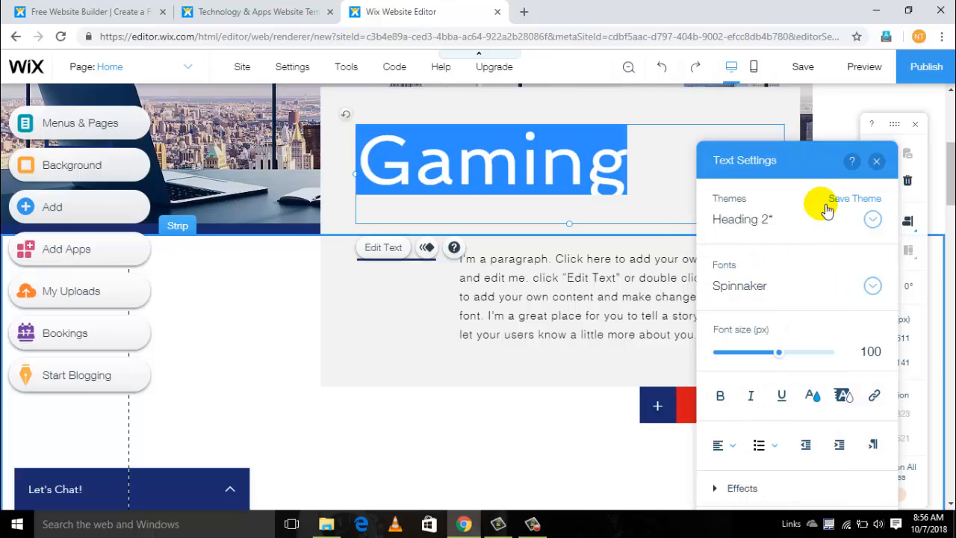
pyautogui.click(877, 162)
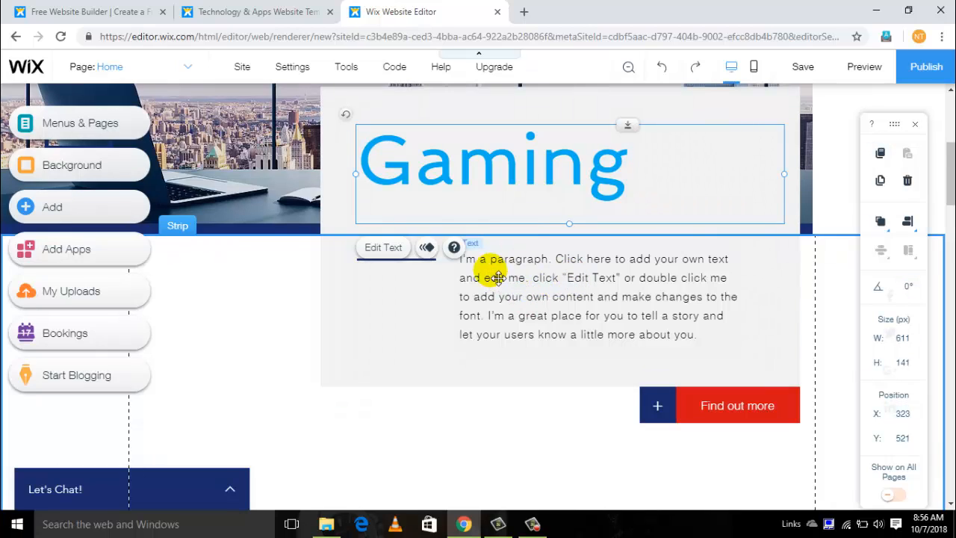
# - Replace the paragraph text below the "Gaming" heading with a short greeting that introduces the site owner by full name
pyautogui.click(527, 263)
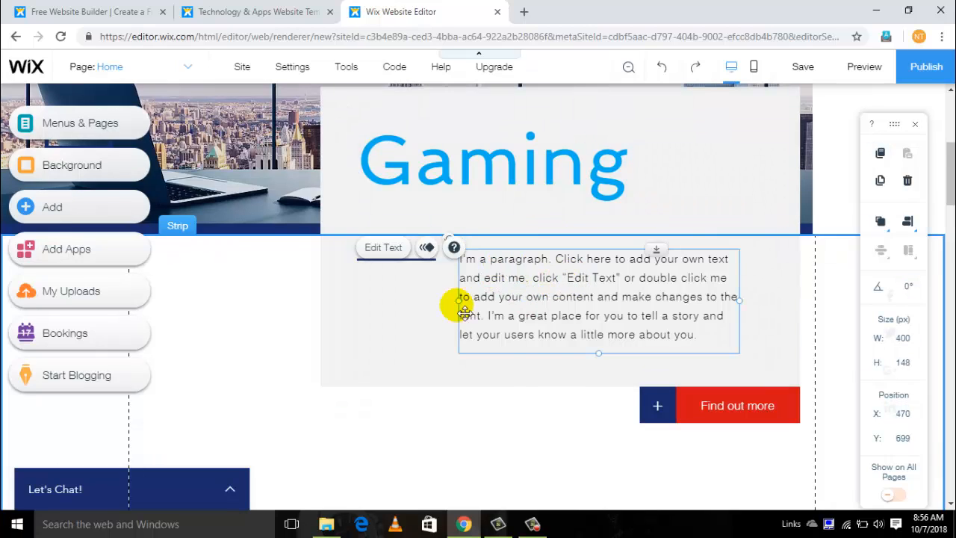
pyautogui.rightClick(587, 316)
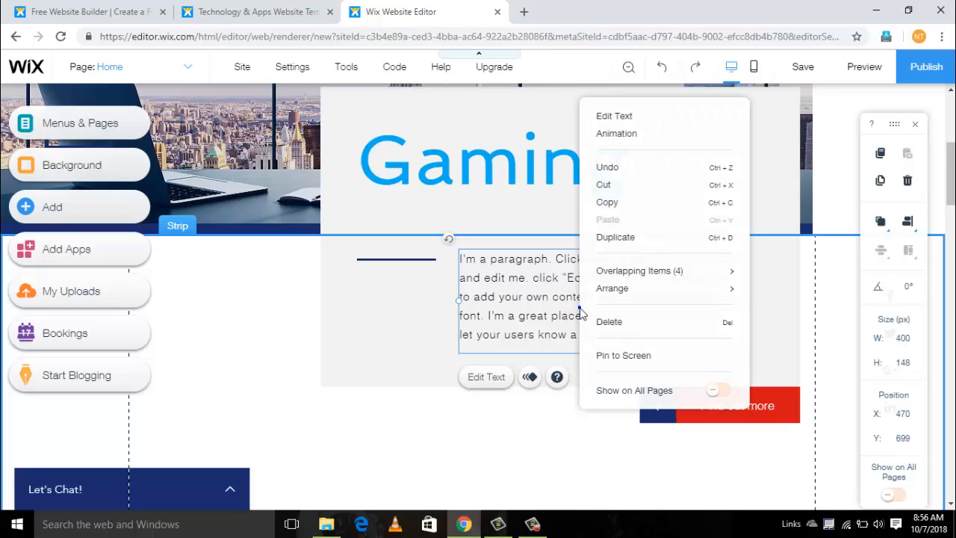
pyautogui.click(631, 125)
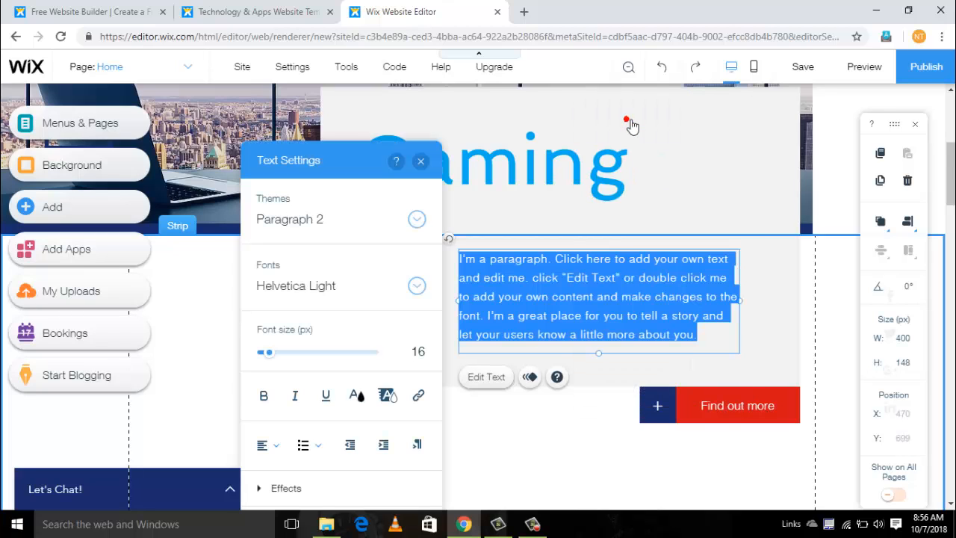
pyautogui.press('Delete')
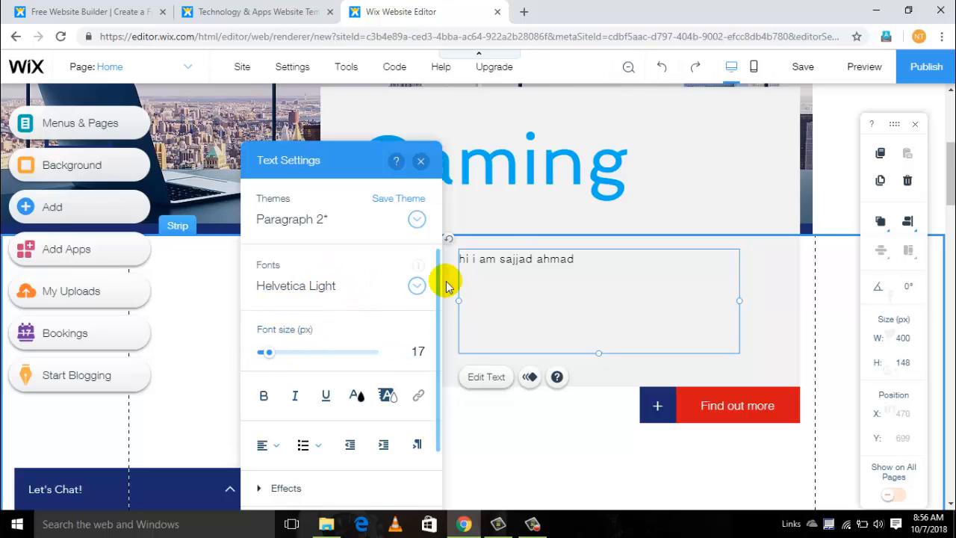
# - Change the font of the greeting text below the "Gaming" heading to Impact and close the text settings
pyautogui.click(518, 263)
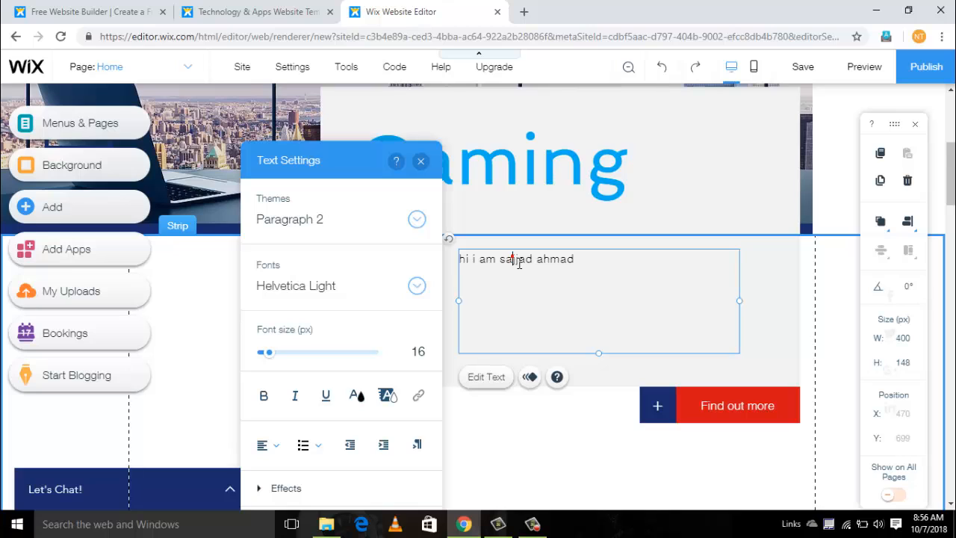
pyautogui.tripleClick(519, 262)
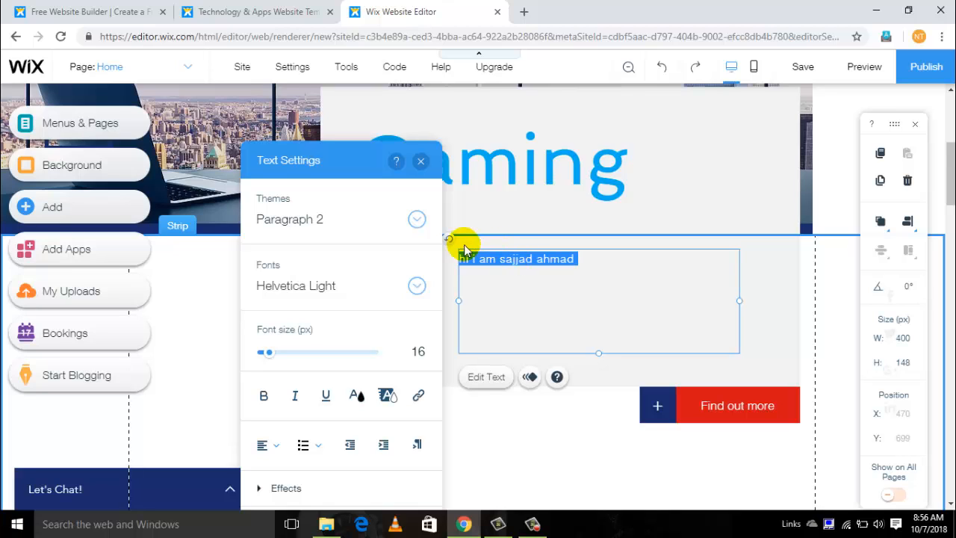
pyautogui.click(420, 286)
pyautogui.click(297, 363)
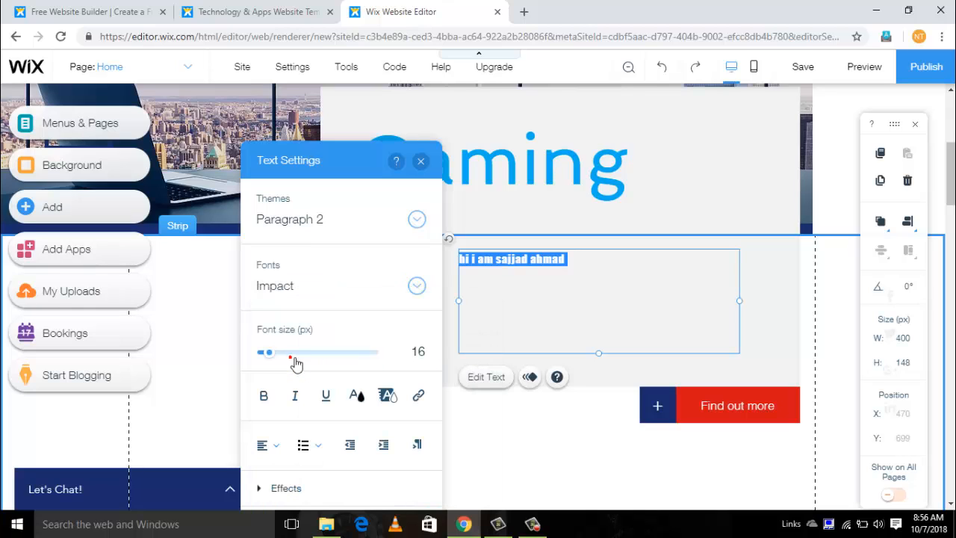
pyautogui.click(496, 318)
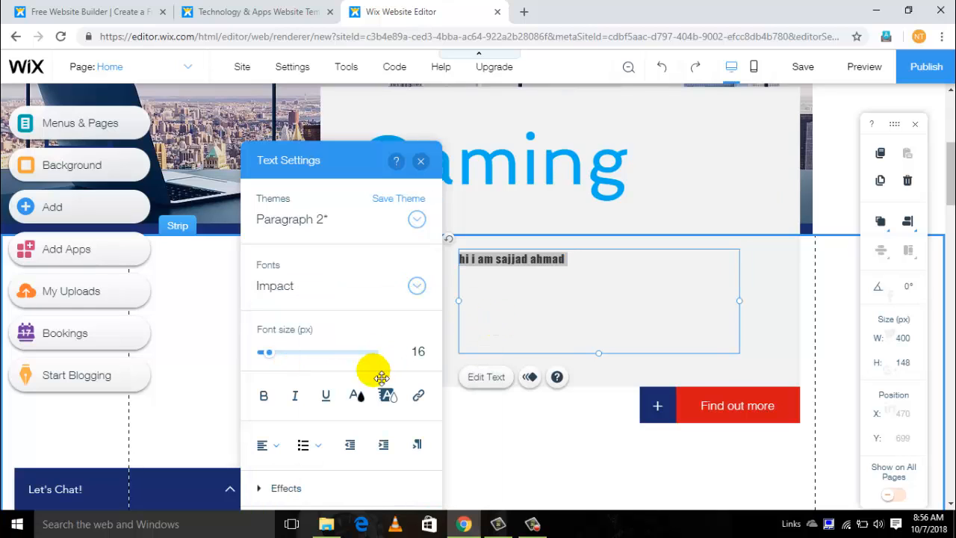
pyautogui.click(422, 161)
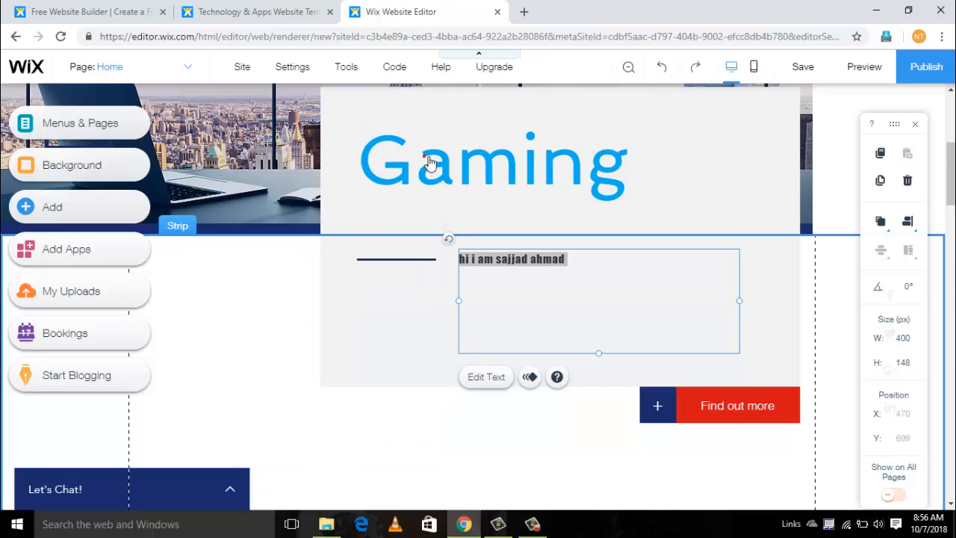
pyautogui.click(315, 282)
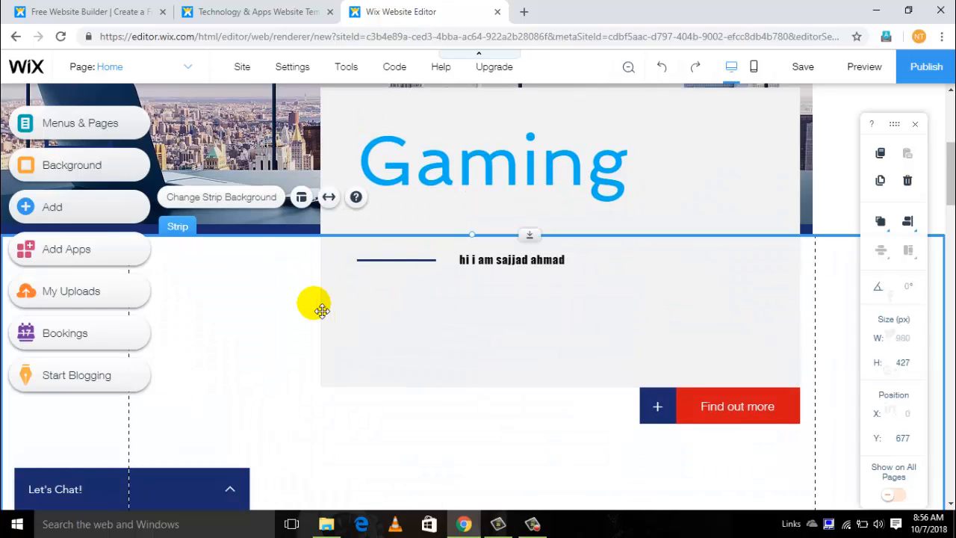
pyautogui.scroll(3, 316, 305)
pyautogui.scroll(1, 308, 300)
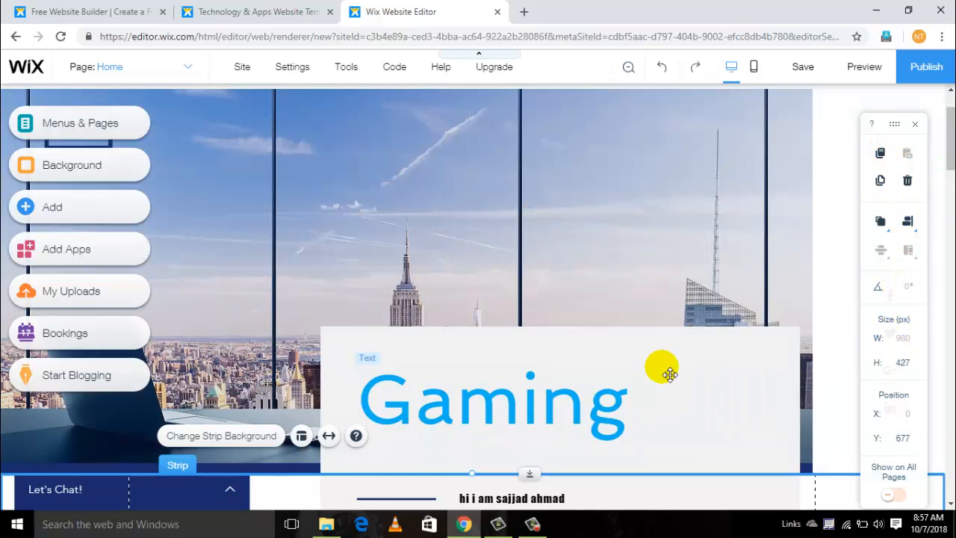
pyautogui.click(477, 239)
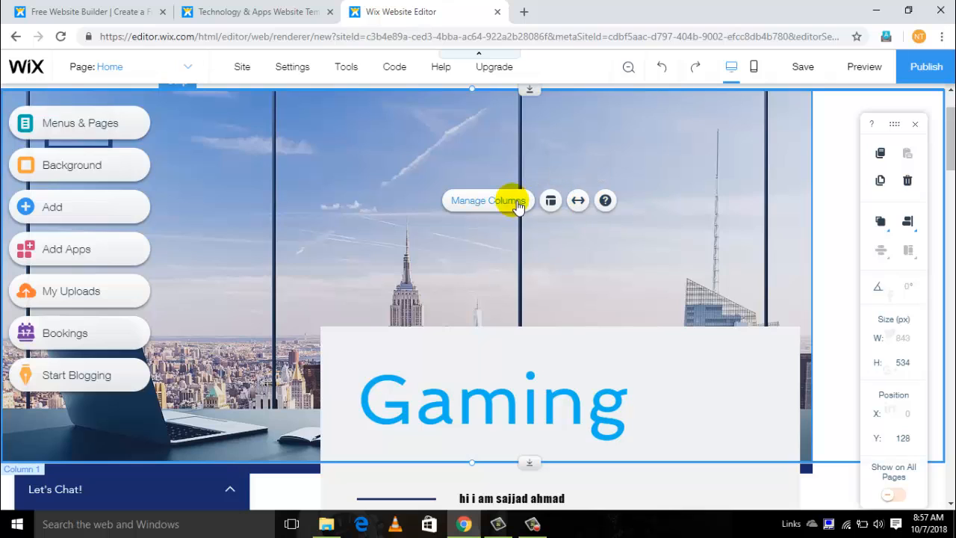
pyautogui.rightClick(367, 214)
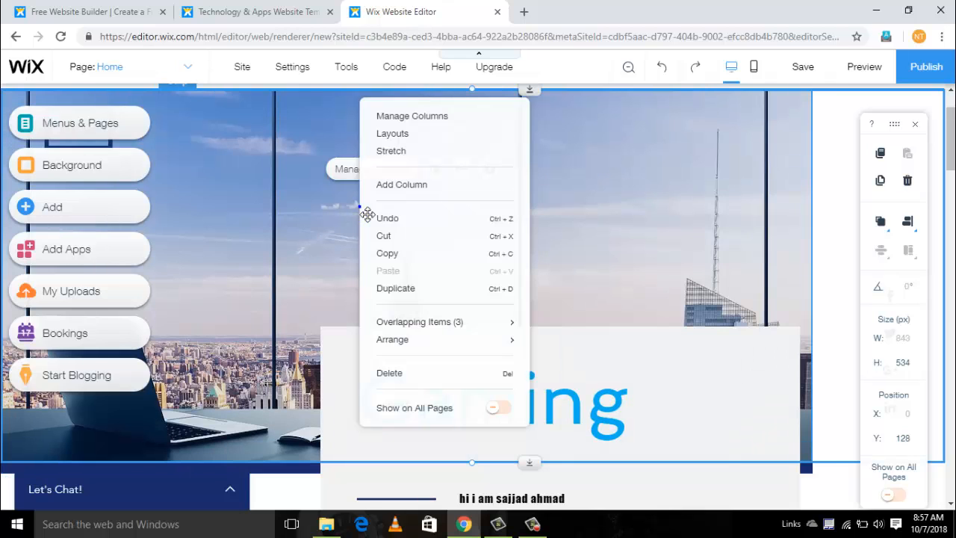
pyautogui.click(261, 202)
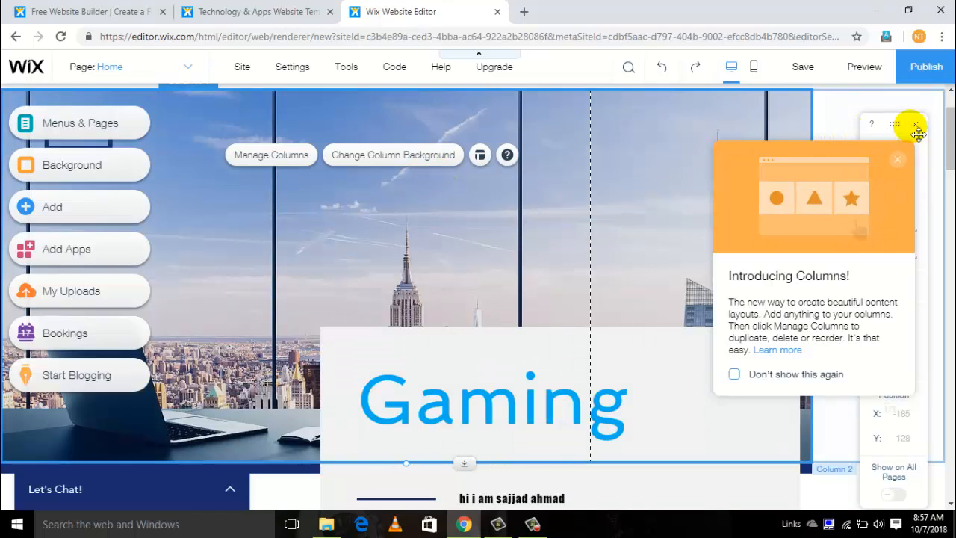
# - Clear the placeholder paragraph in the Cloud Solutions box of the Our Services section and leave text editing
pyautogui.scroll(-4, 478, 298)
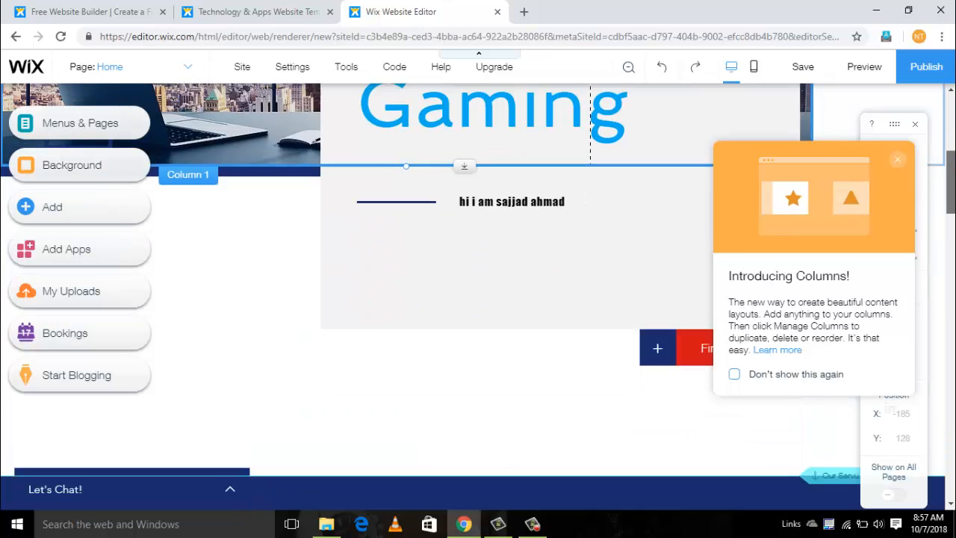
pyautogui.scroll(-4, 478, 299)
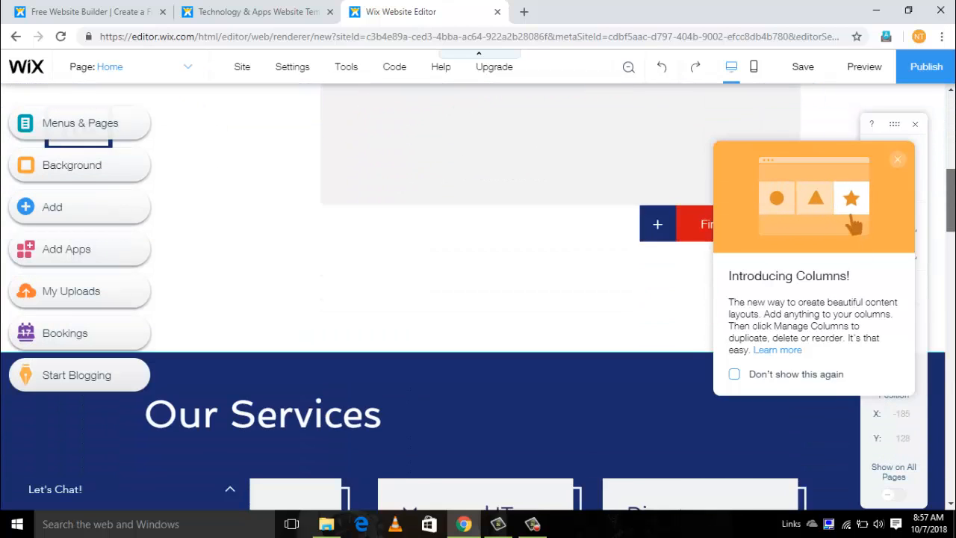
pyautogui.scroll(-2, 915, 245)
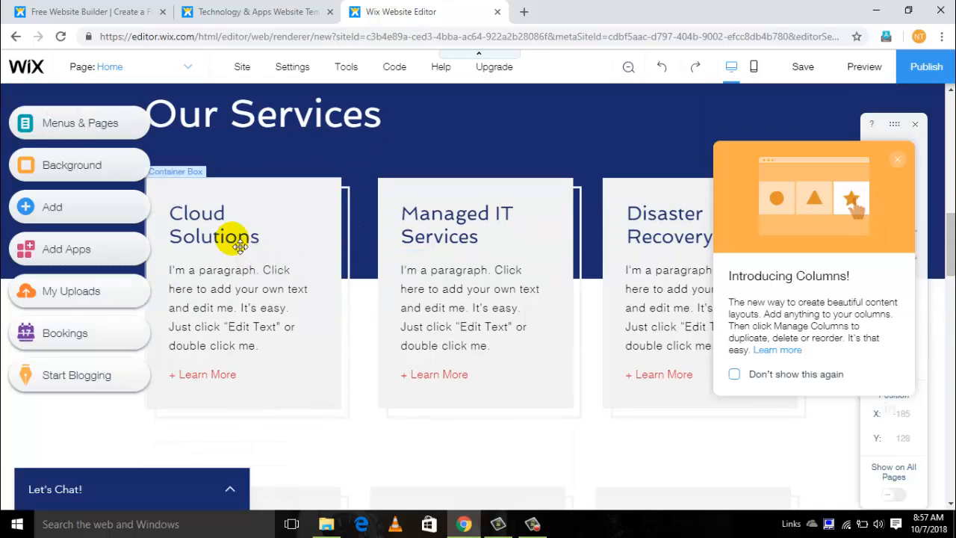
pyautogui.click(247, 306)
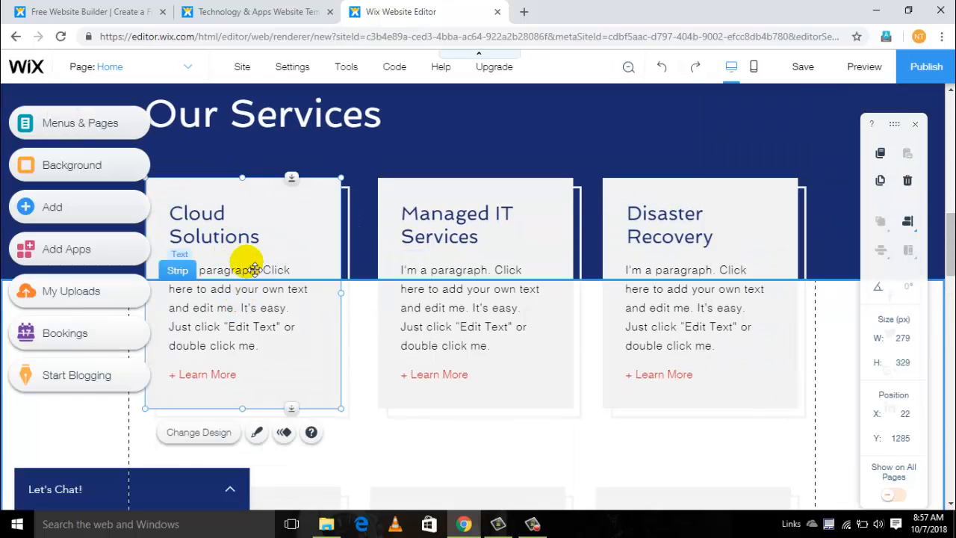
pyautogui.rightClick(263, 330)
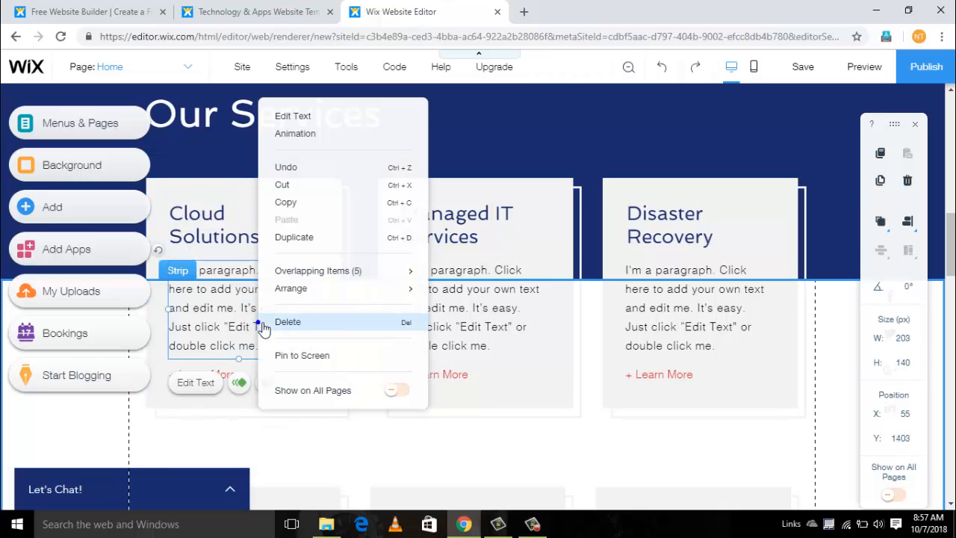
pyautogui.click(293, 116)
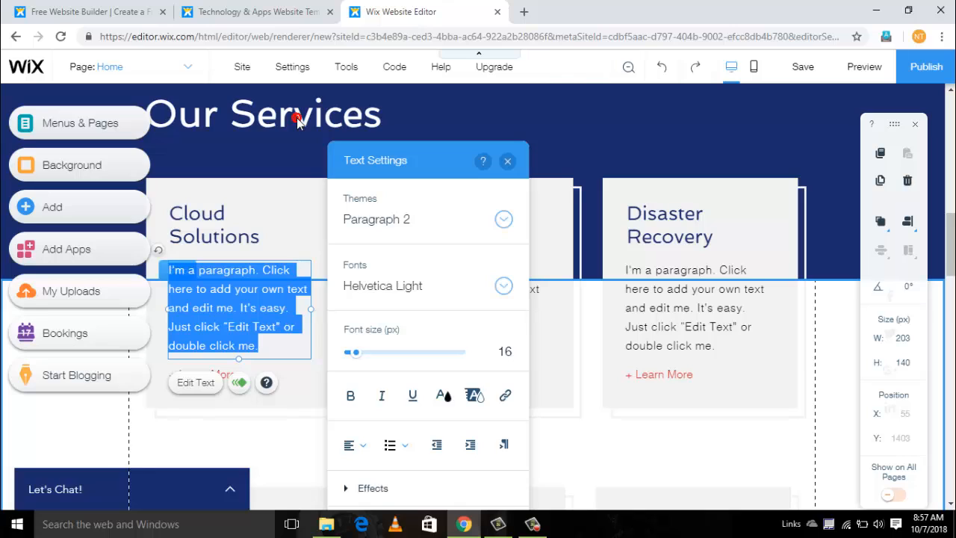
pyautogui.press('BackSpace')
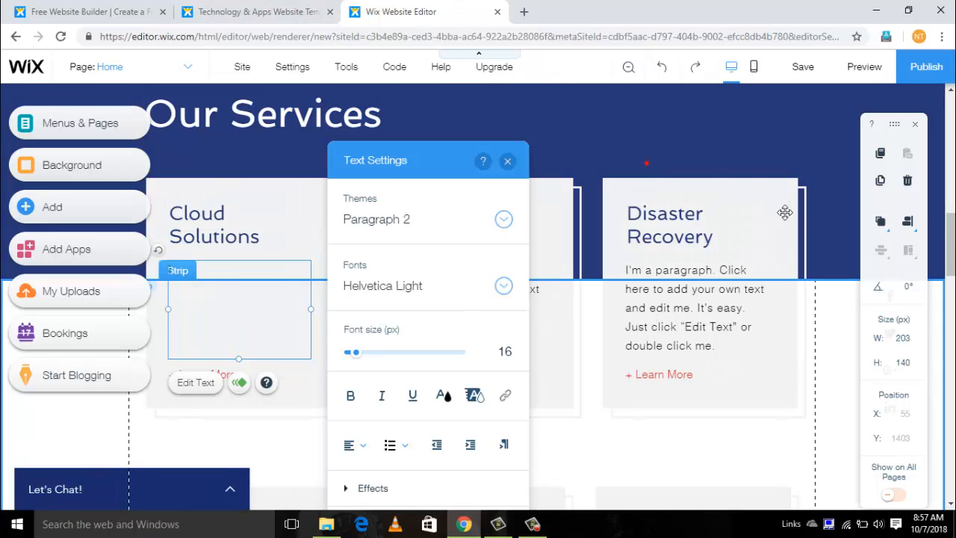
pyautogui.click(647, 163)
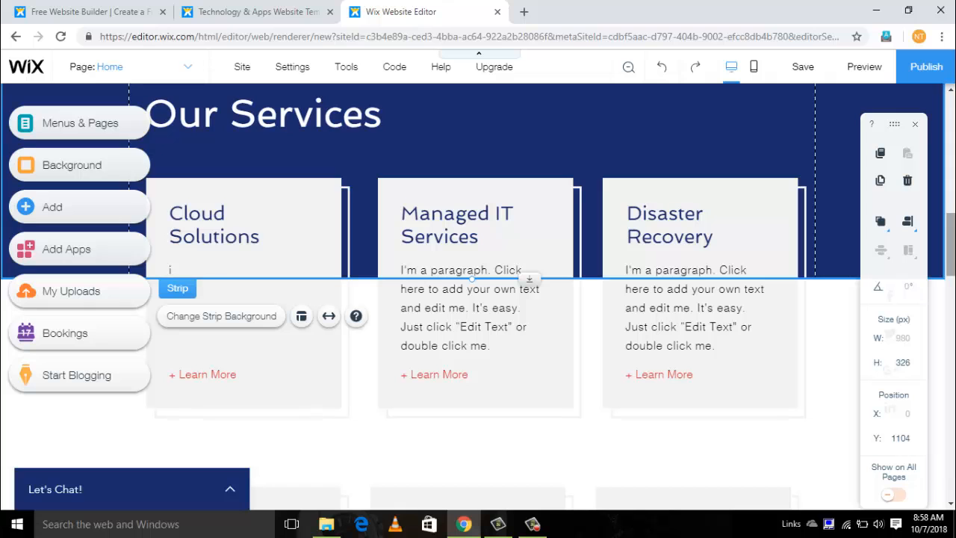
pyautogui.moveTo(952, 252); pyautogui.dragTo(947, 86)
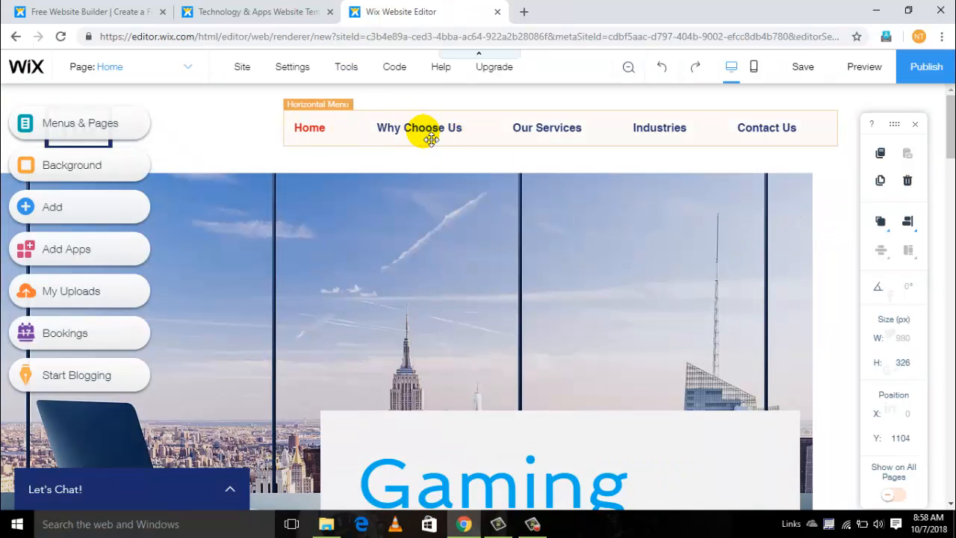
pyautogui.click(544, 133)
pyautogui.click(572, 146)
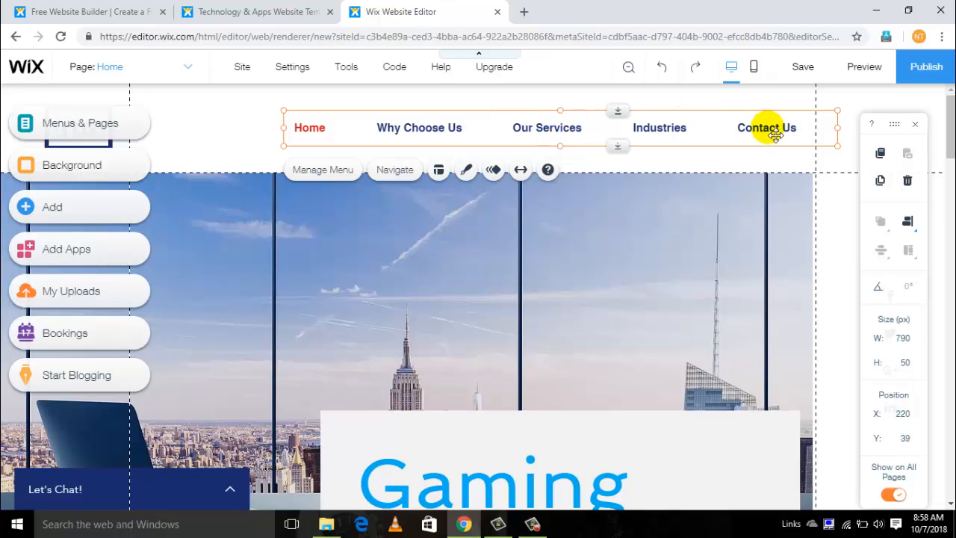
# - Add a Phone field to the Contact Us form in the footer and close the field management
pyautogui.click(951, 136)
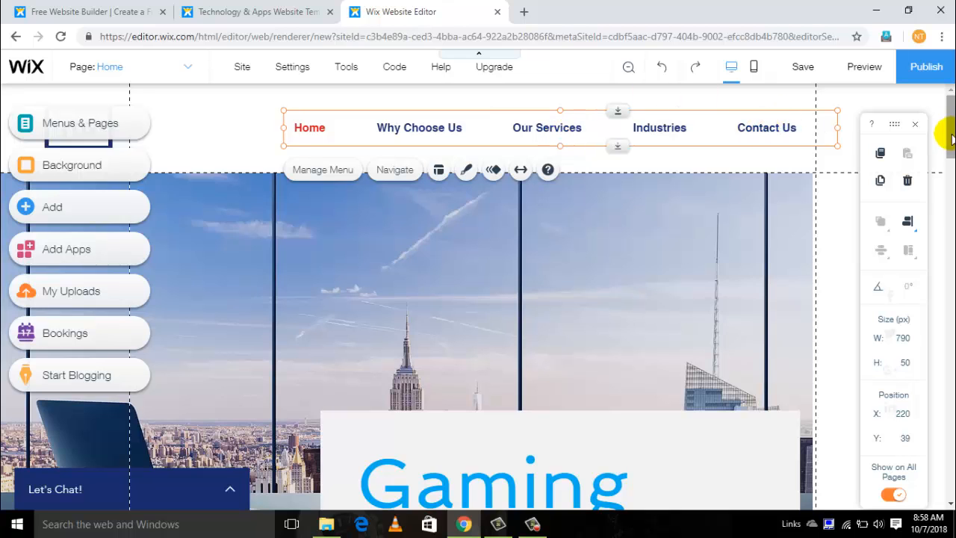
pyautogui.moveTo(951, 136); pyautogui.dragTo(950, 465)
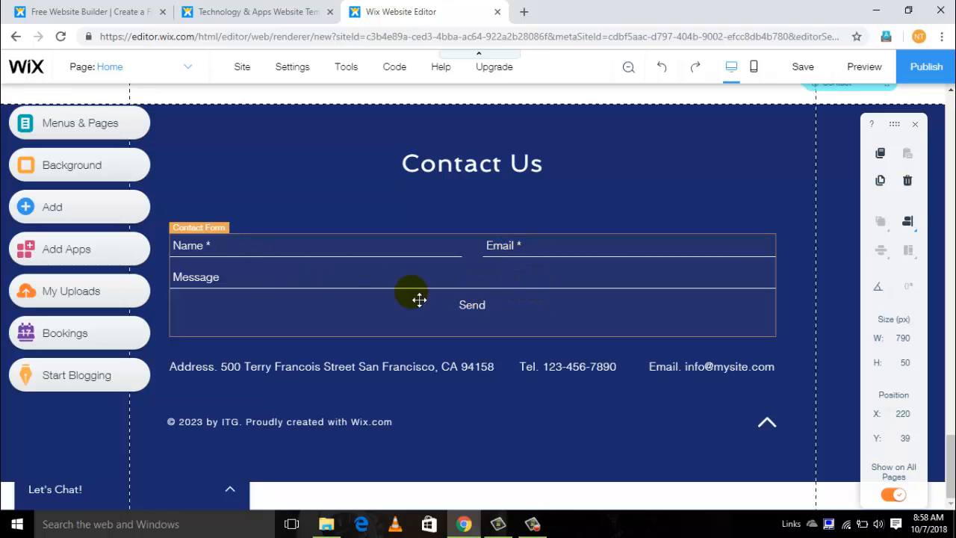
pyautogui.click(237, 256)
pyautogui.rightClick(237, 257)
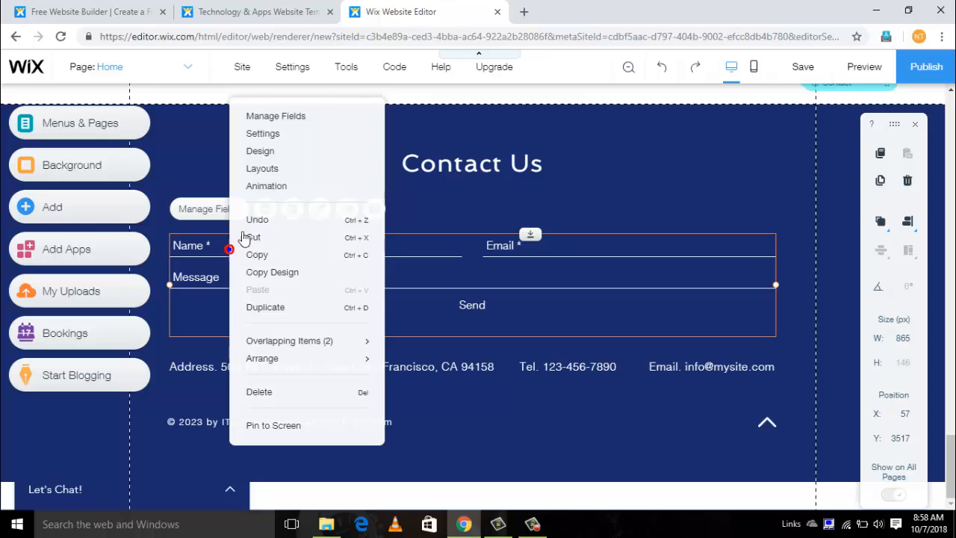
pyautogui.click(312, 122)
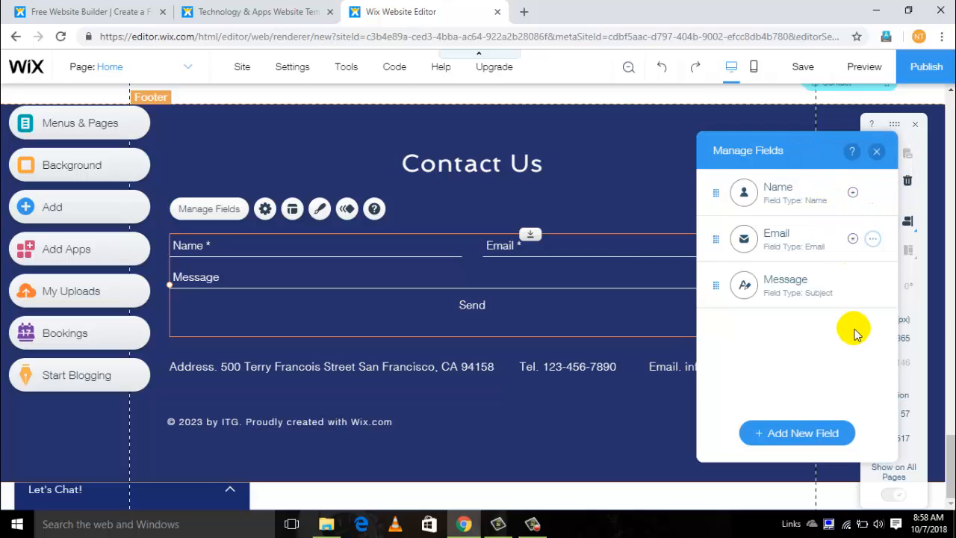
pyautogui.click(776, 435)
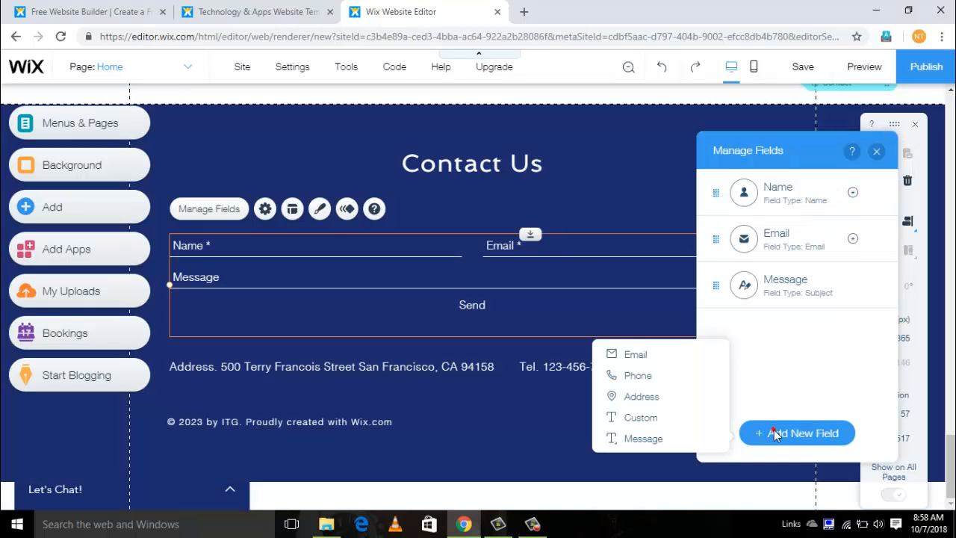
pyautogui.click(639, 376)
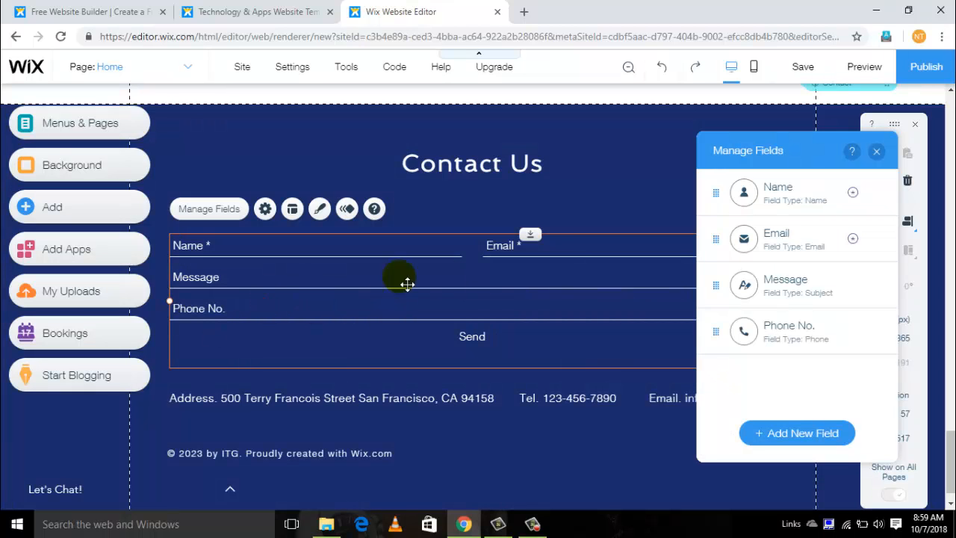
pyautogui.click(878, 154)
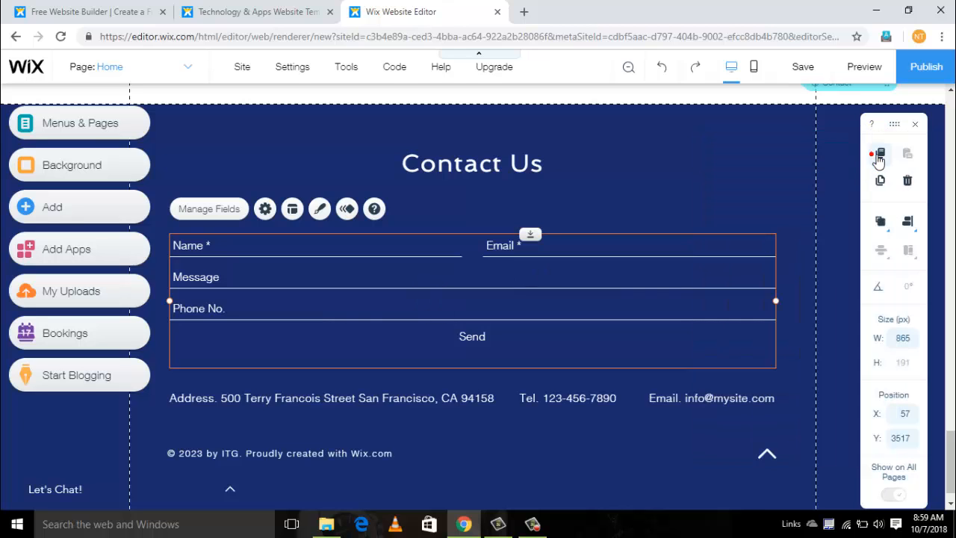
# - Open the desktop preview of the edited website at the Testimonials section
pyautogui.scroll(5, 747, 154)
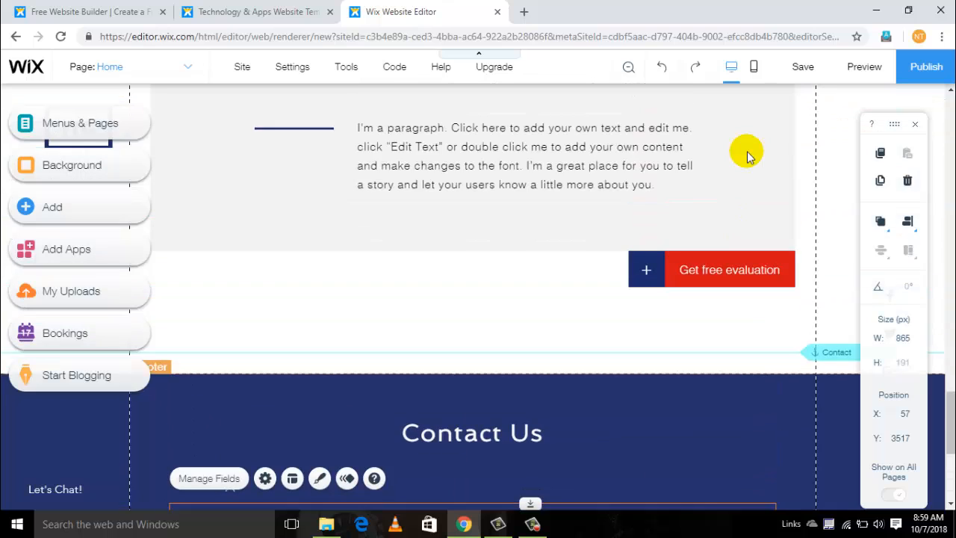
pyautogui.scroll(8, 749, 157)
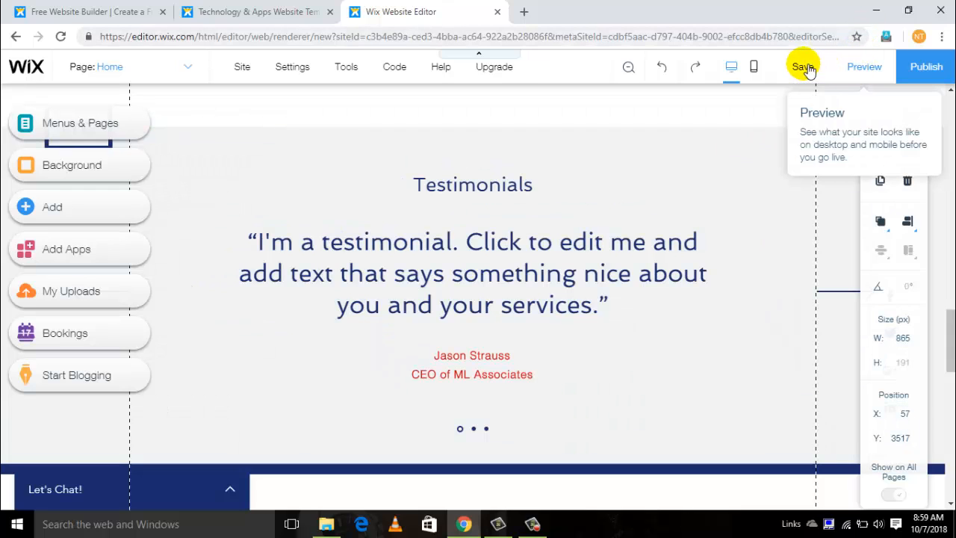
pyautogui.click(849, 71)
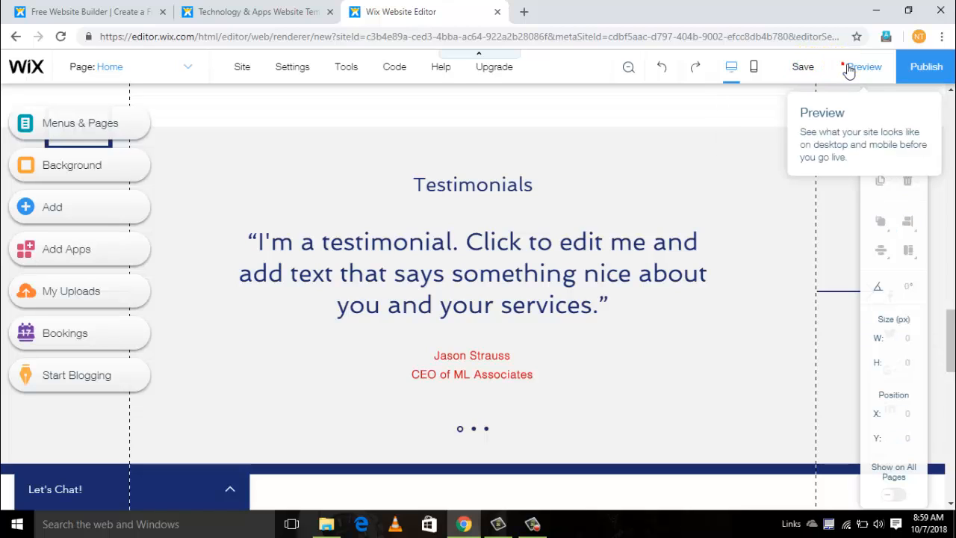
pyautogui.click(850, 70)
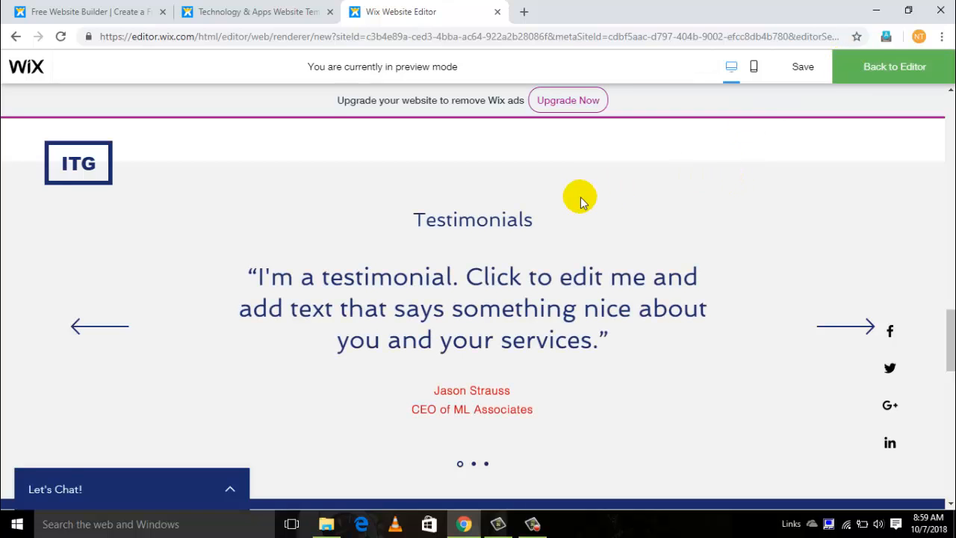
# - Review the desktop preview from the Testimonials section up to the site's main menu, and return to the editor
pyautogui.scroll(5, 578, 198)
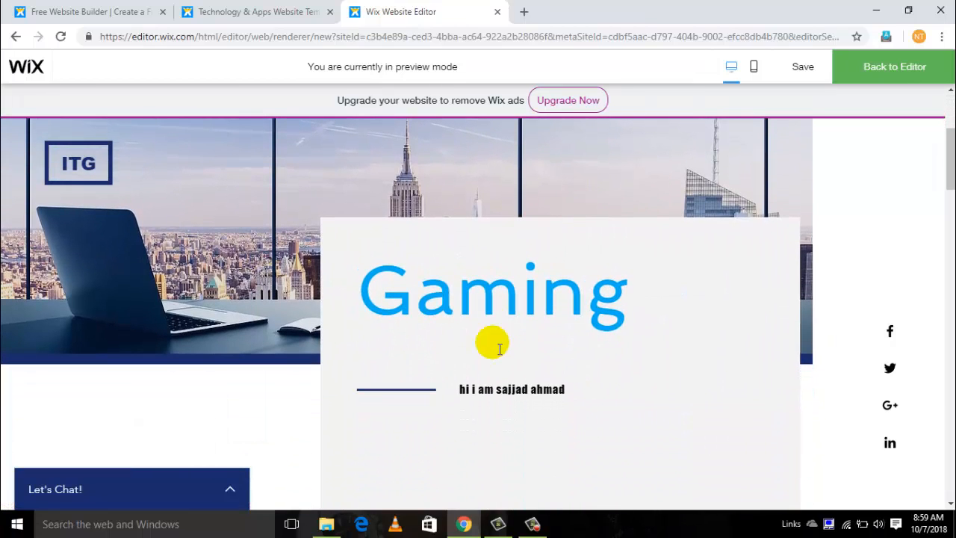
pyautogui.scroll(2, 540, 316)
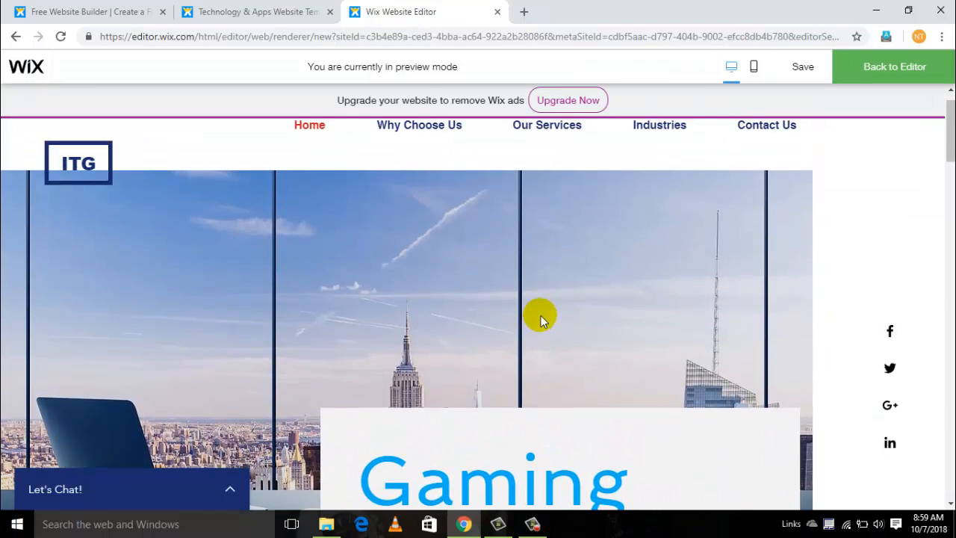
pyautogui.click(861, 79)
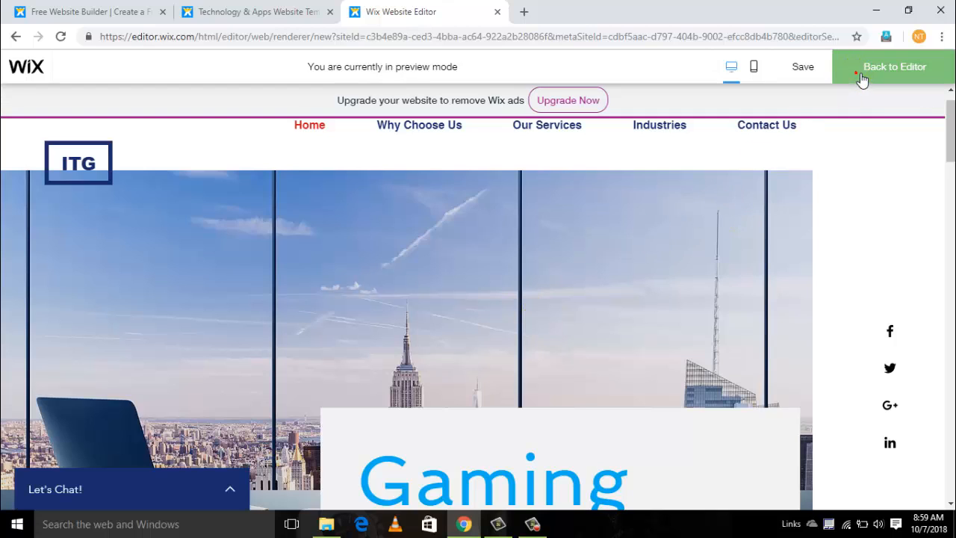
pyautogui.click(861, 80)
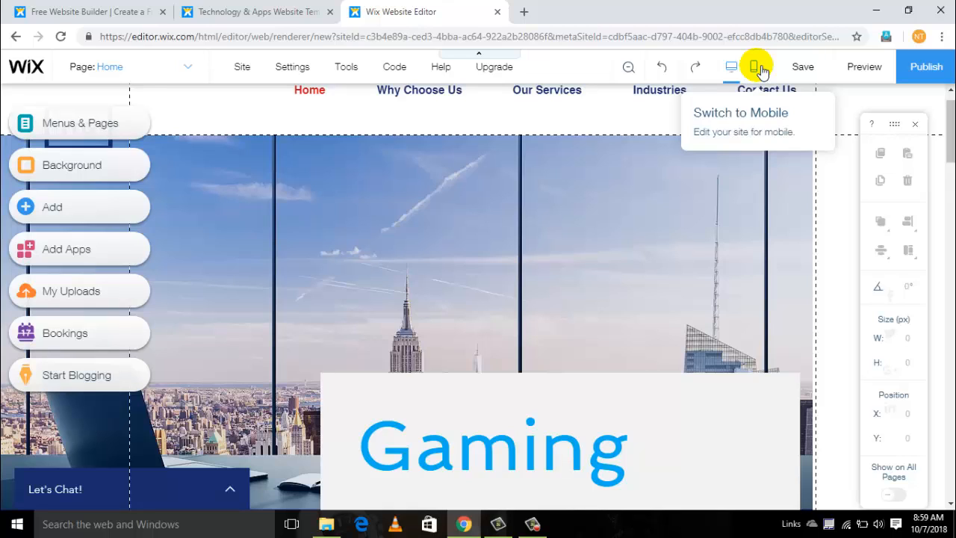
# - View the site in the mobile editor, skipping the introduction, and switch back to the desktop editor
pyautogui.click(758, 67)
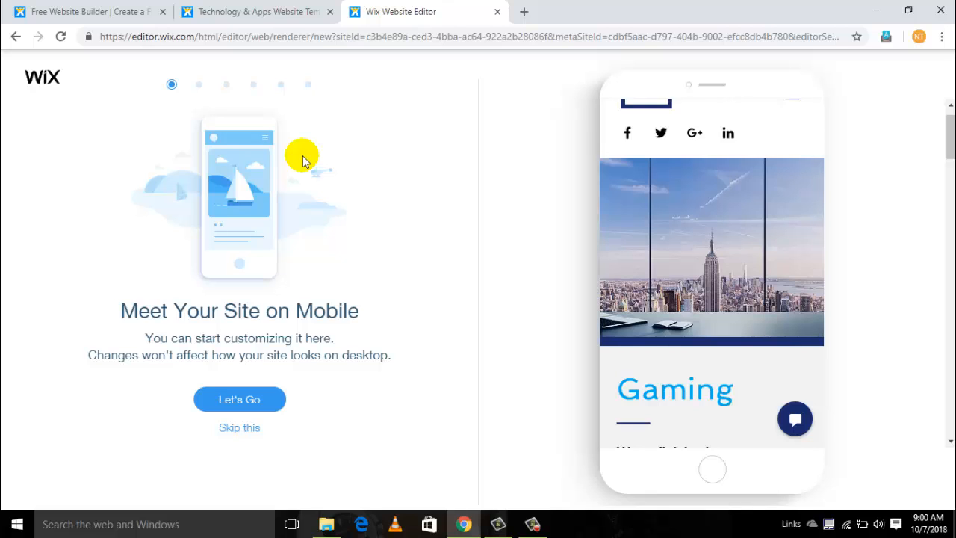
pyautogui.click(243, 428)
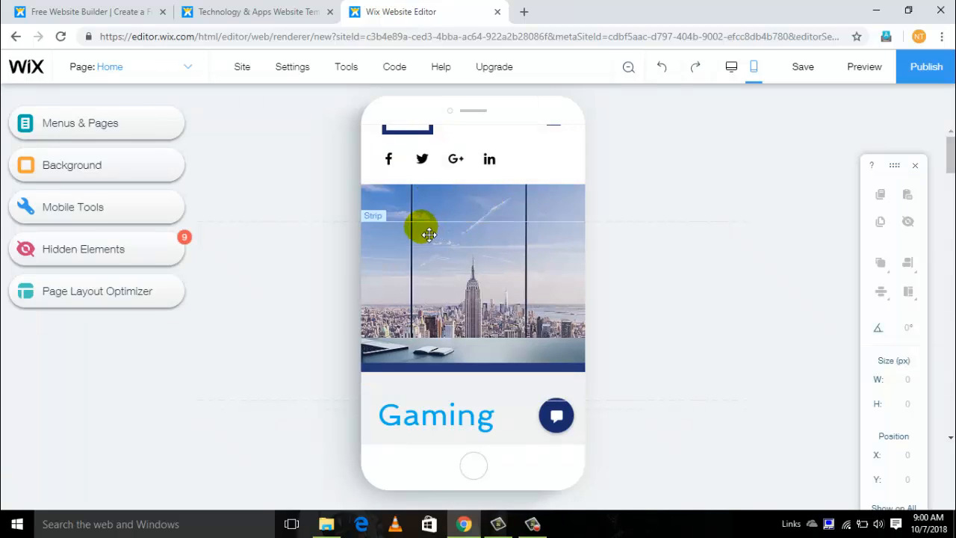
pyautogui.click(731, 68)
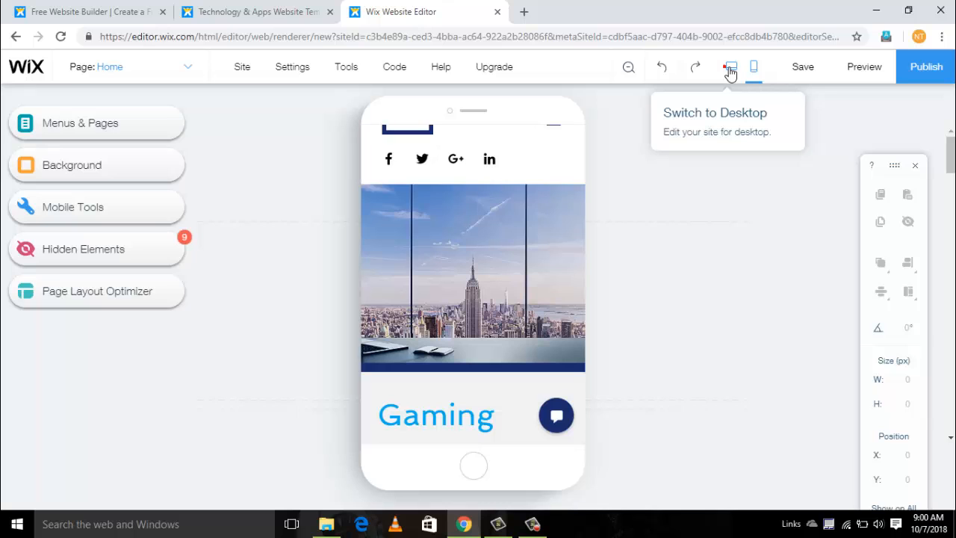
pyautogui.click(730, 70)
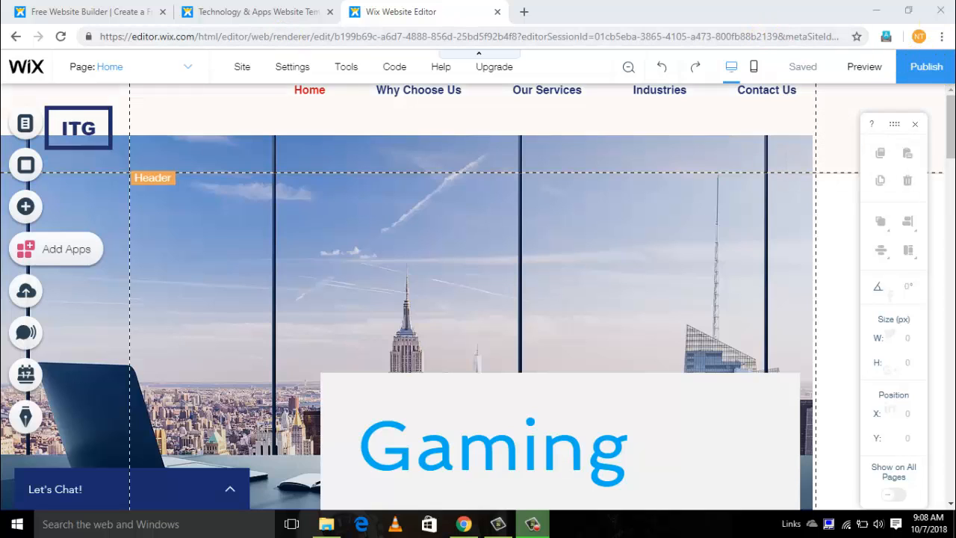
# - Publish the edited website
pyautogui.click(926, 69)
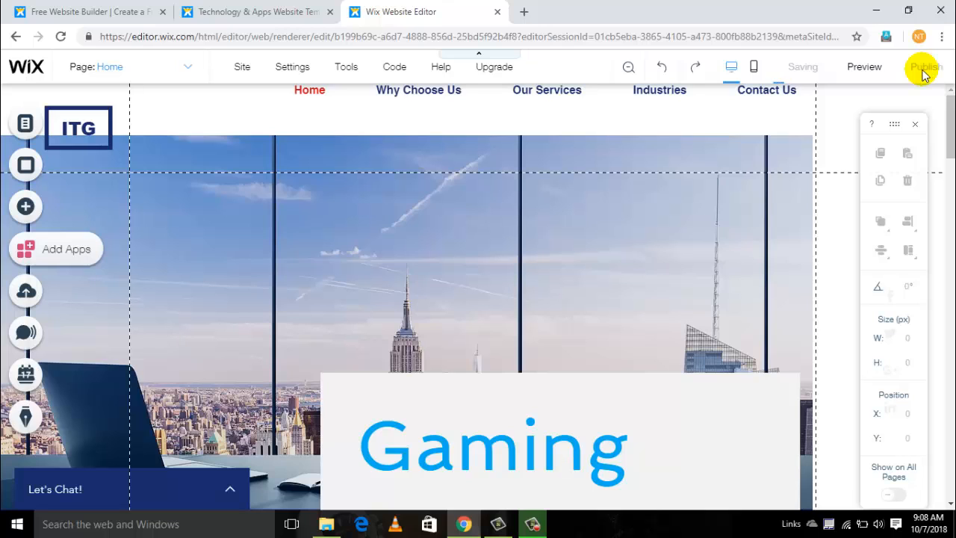